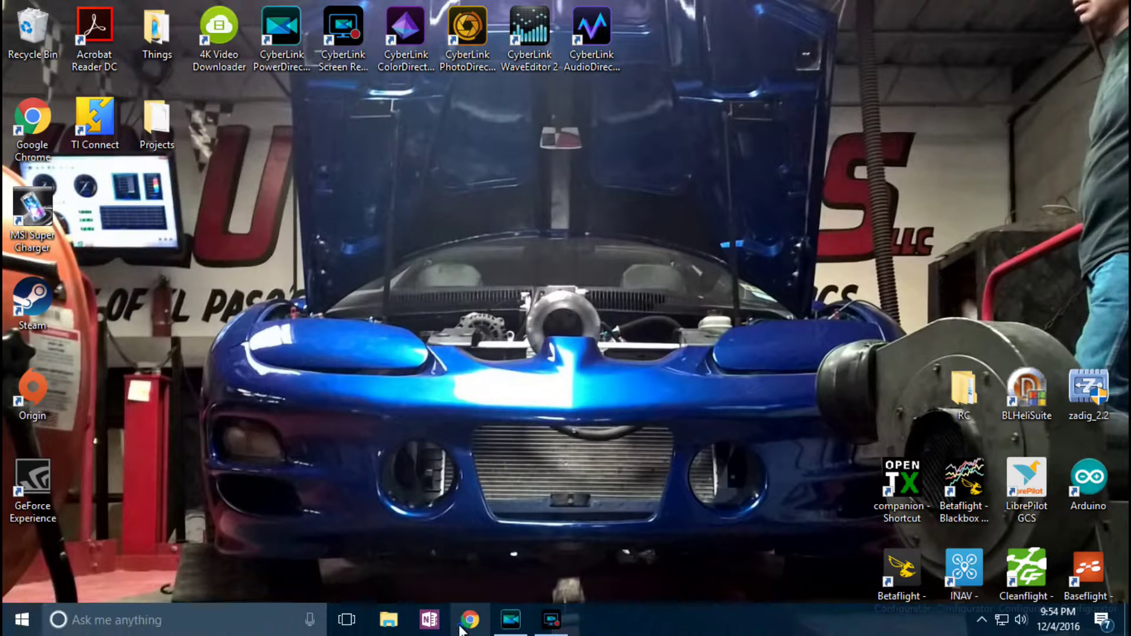
Switch to Google Chrome, search the web for "frsky" and open the official FrSky Electronic website
click(468, 623)
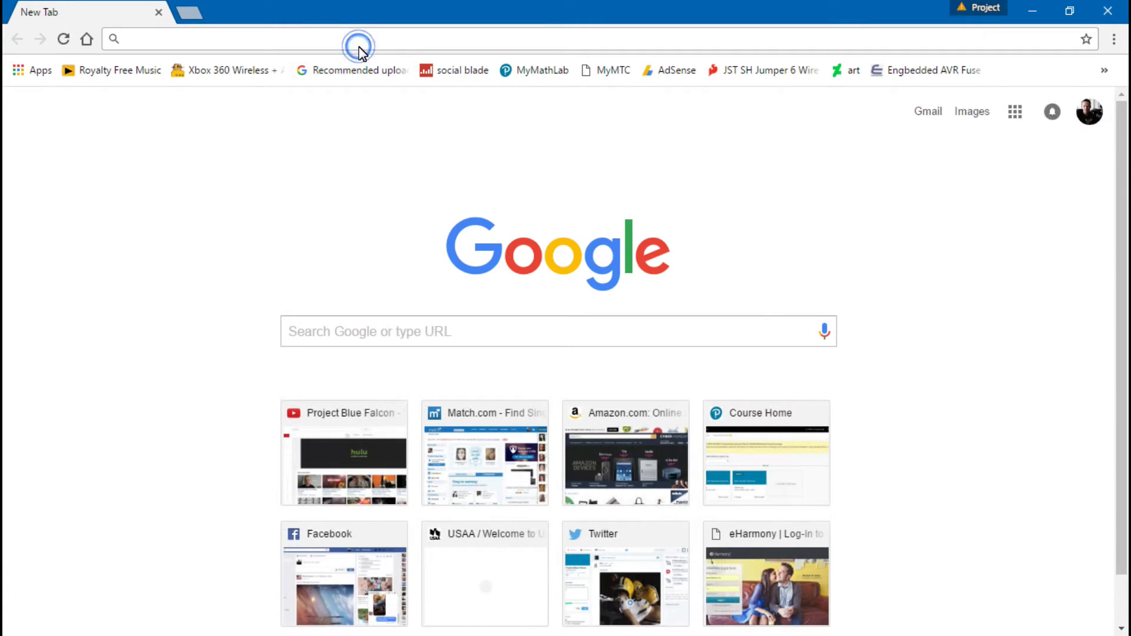
text(frsky)
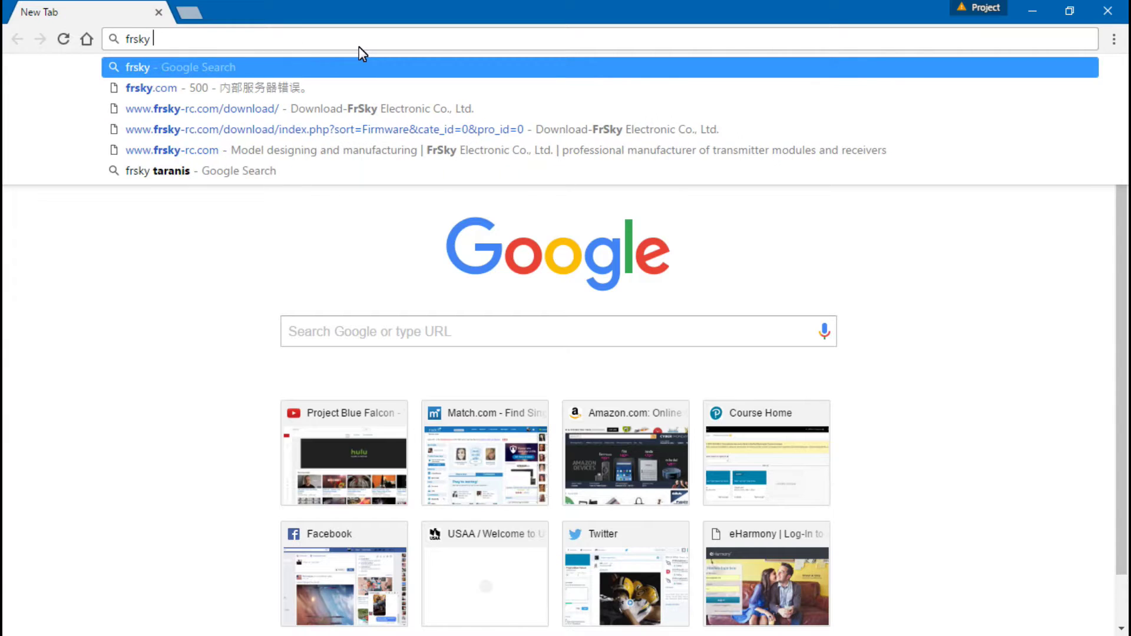
key(Return)
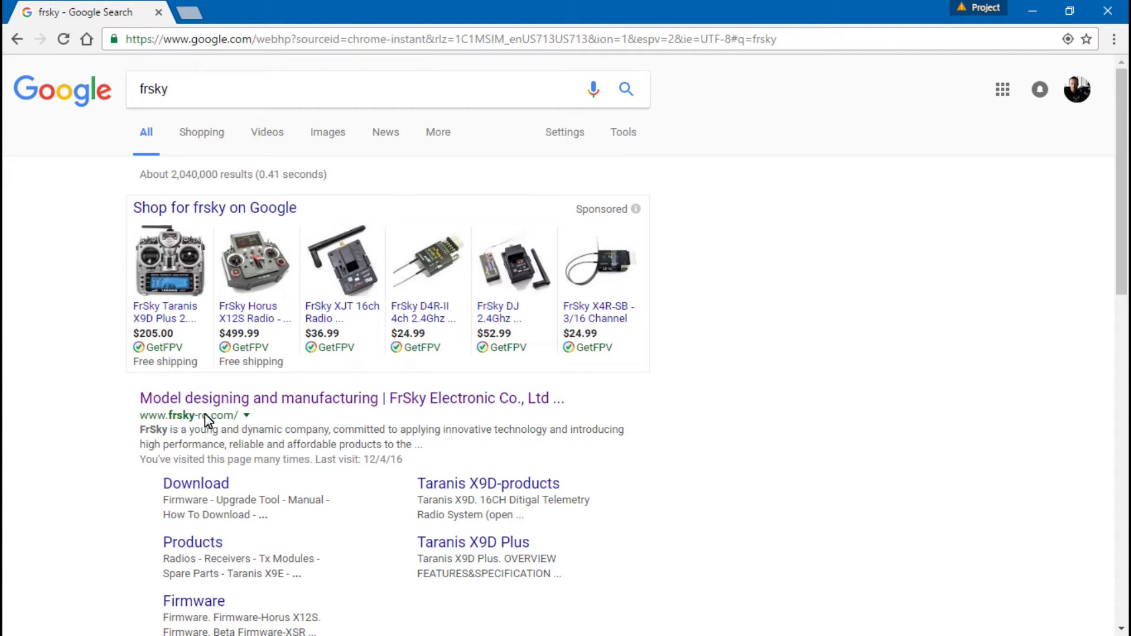
click(265, 398)
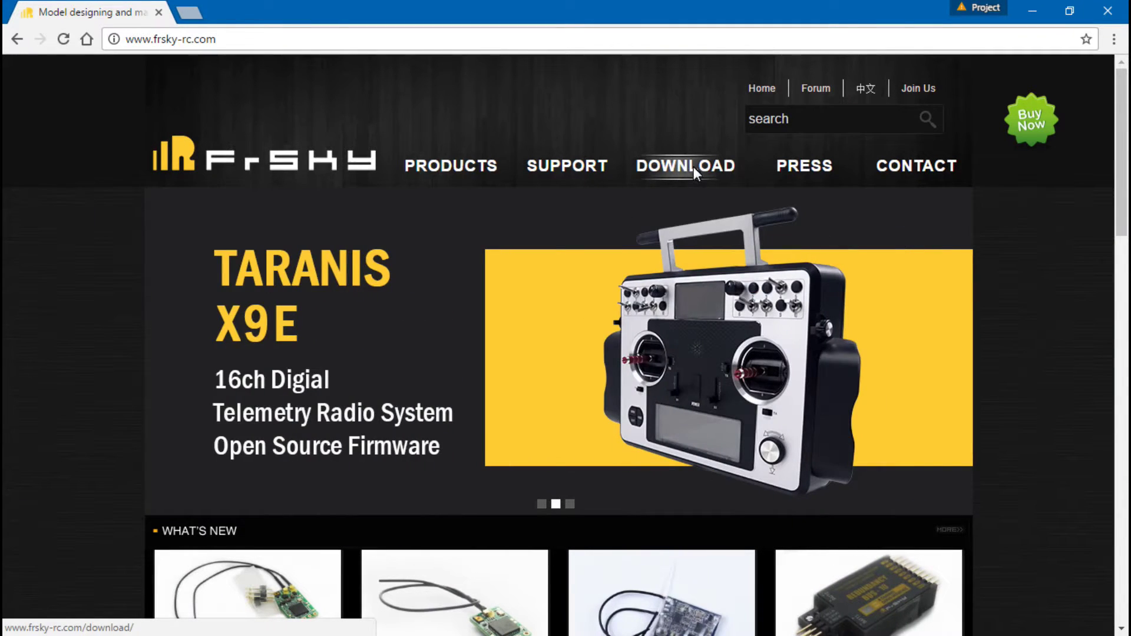
Go to the site's firmware downloads and open the Firmware-X4R/X4RSB page
click(692, 168)
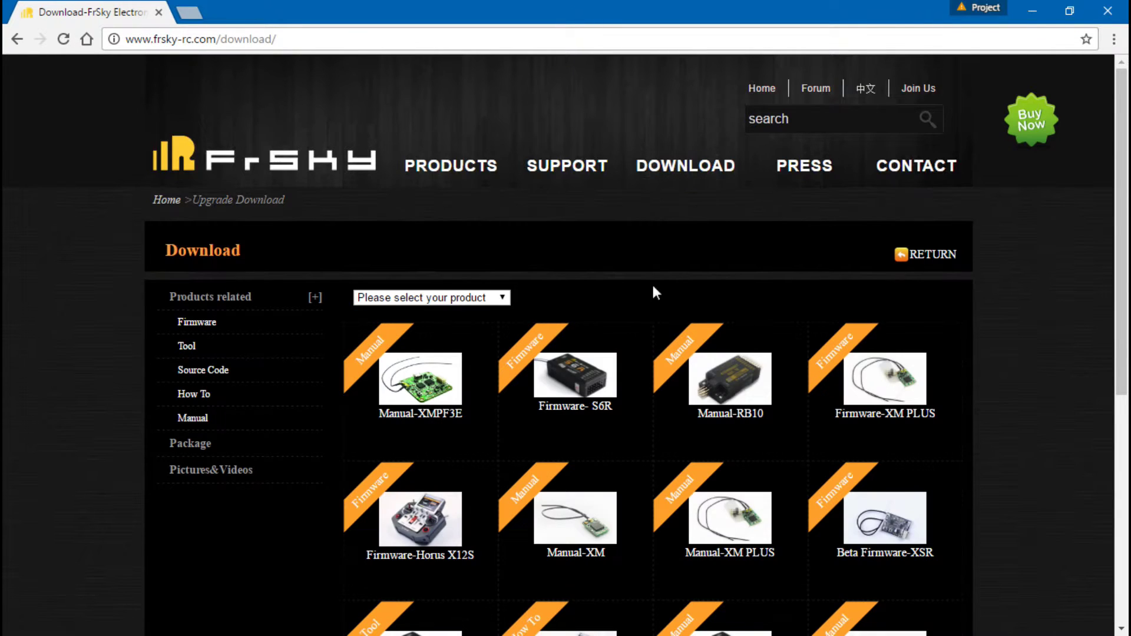
click(192, 324)
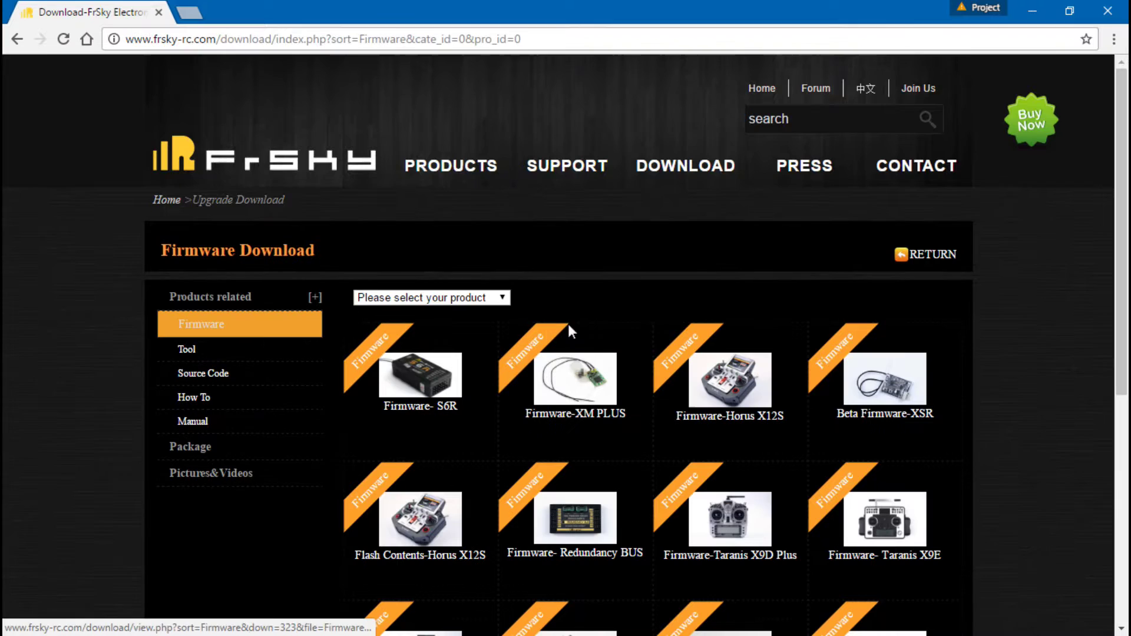
scroll(655, 314, down, 5)
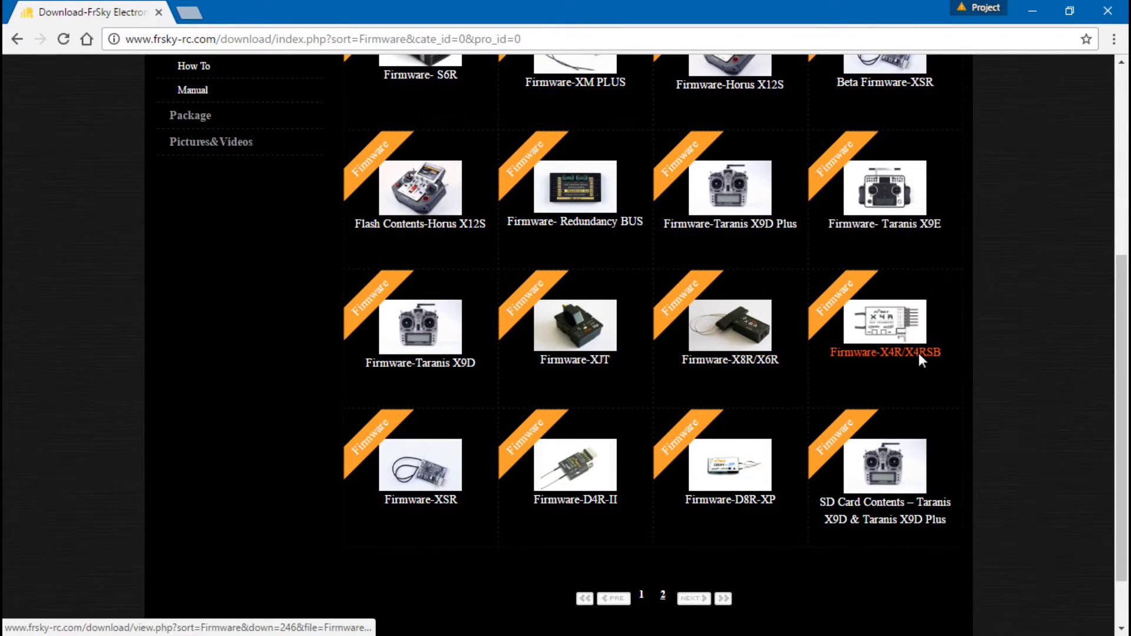
click(883, 357)
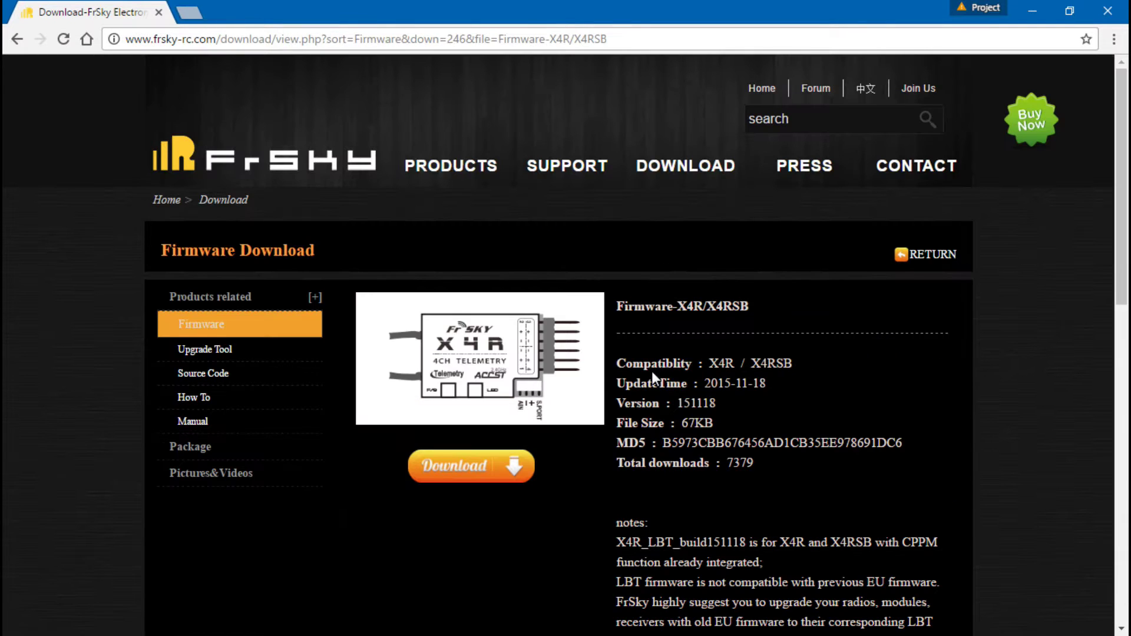
Examine the X4R/X4RSB firmware notes and version history, comparing the EU and non-EU releases and their SBUS fixes
scroll(652, 371, down, 4)
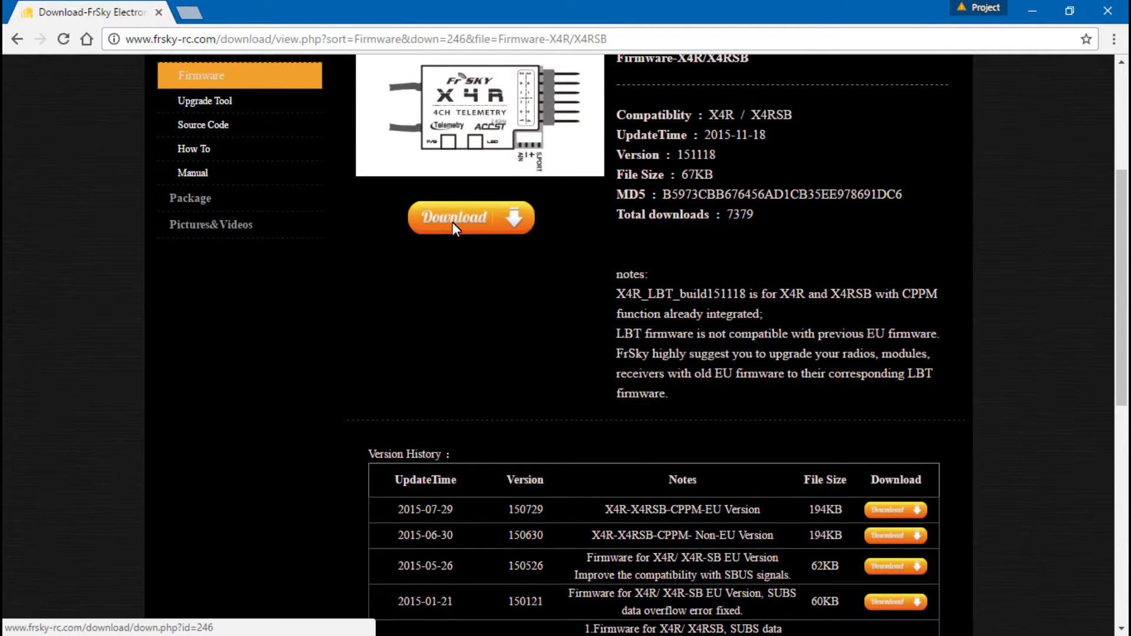
scroll(567, 359, down, 1)
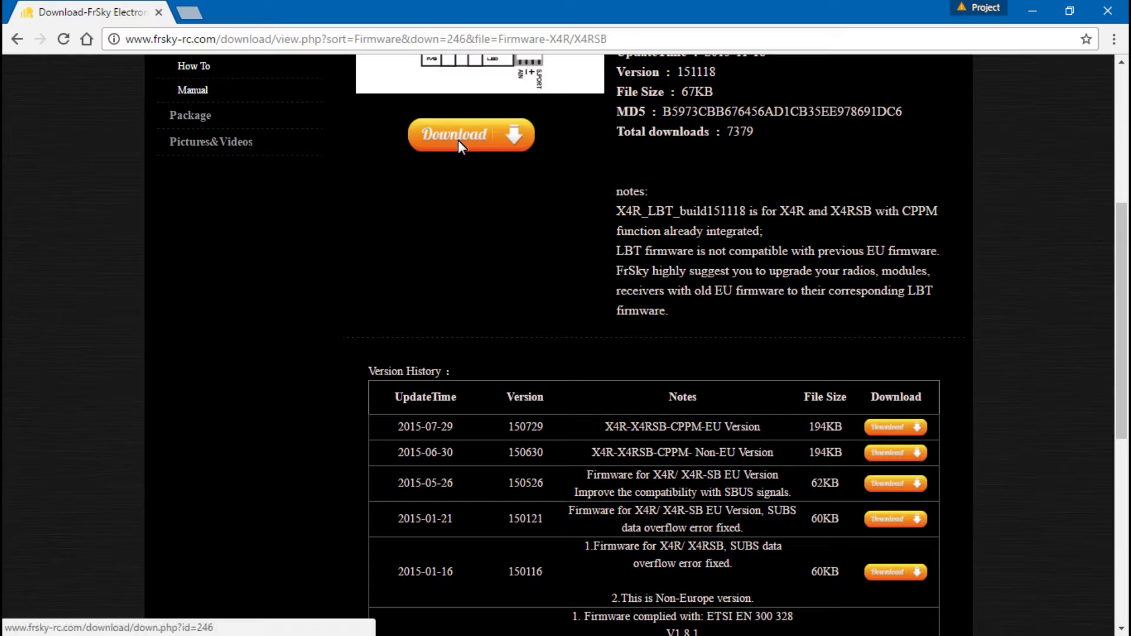
drag(652, 421, 766, 464)
click(786, 434)
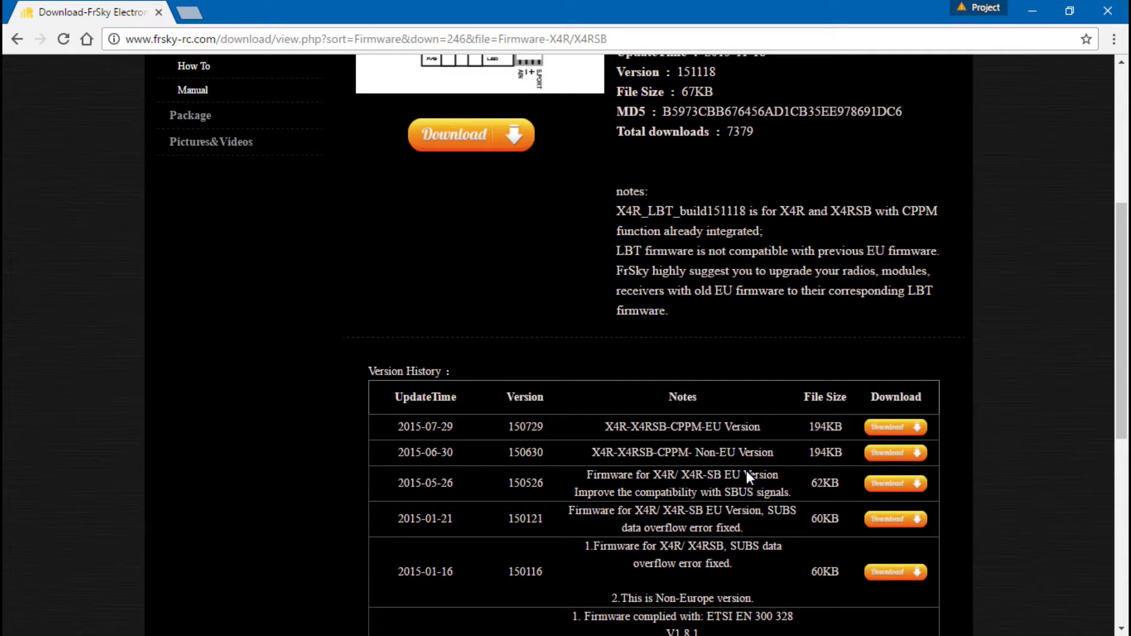
scroll(661, 463, down, 3)
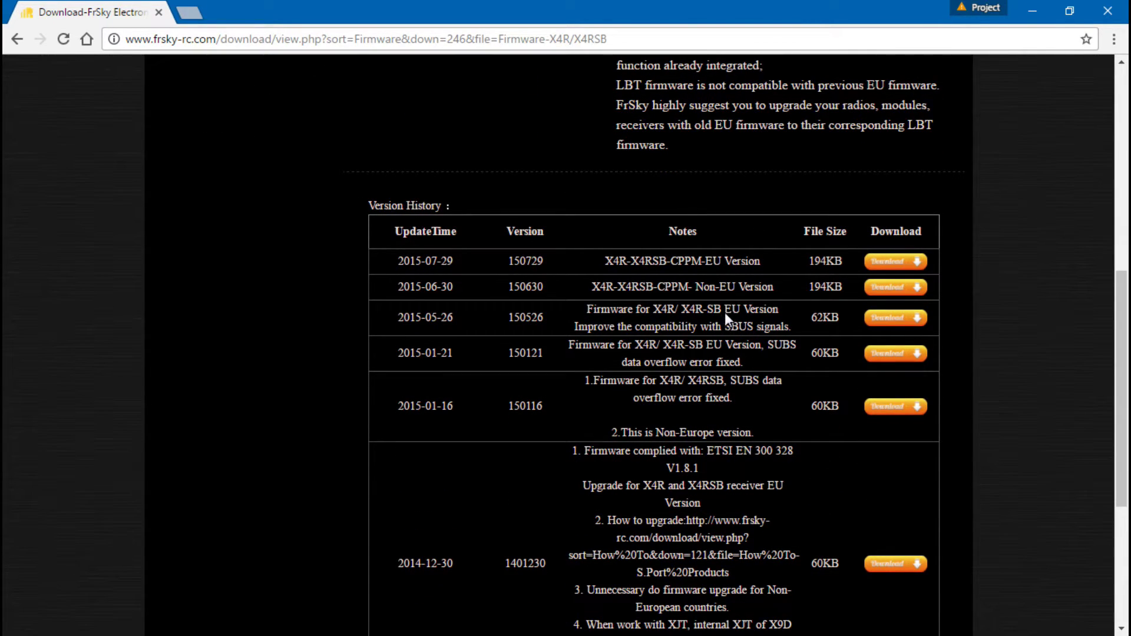
drag(593, 308, 769, 309)
click(743, 310)
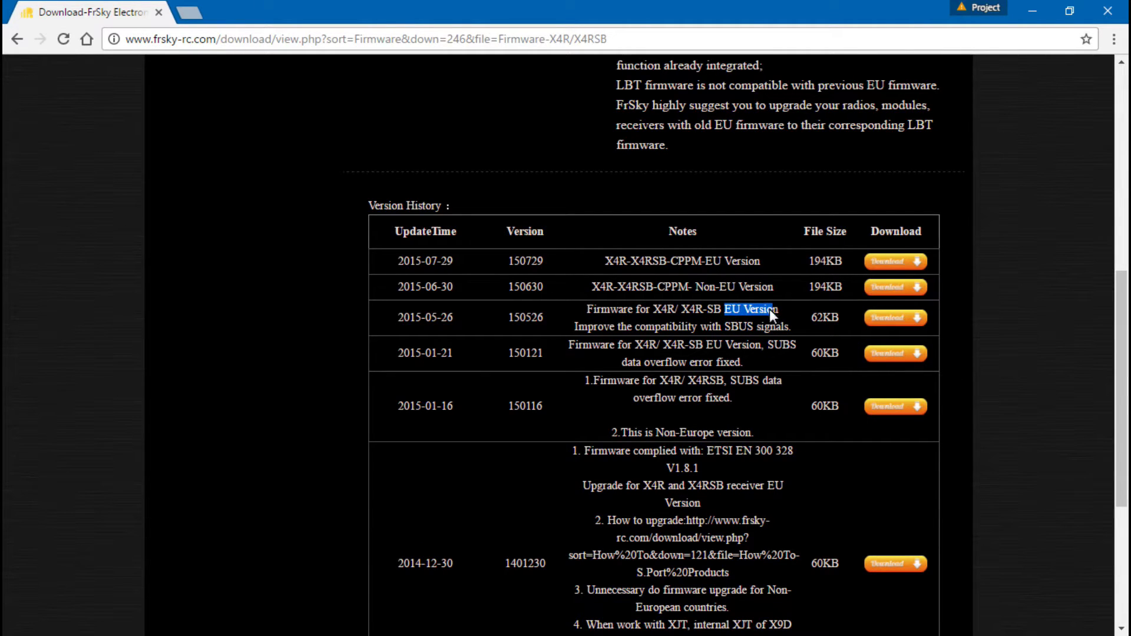
click(713, 348)
drag(617, 345, 695, 346)
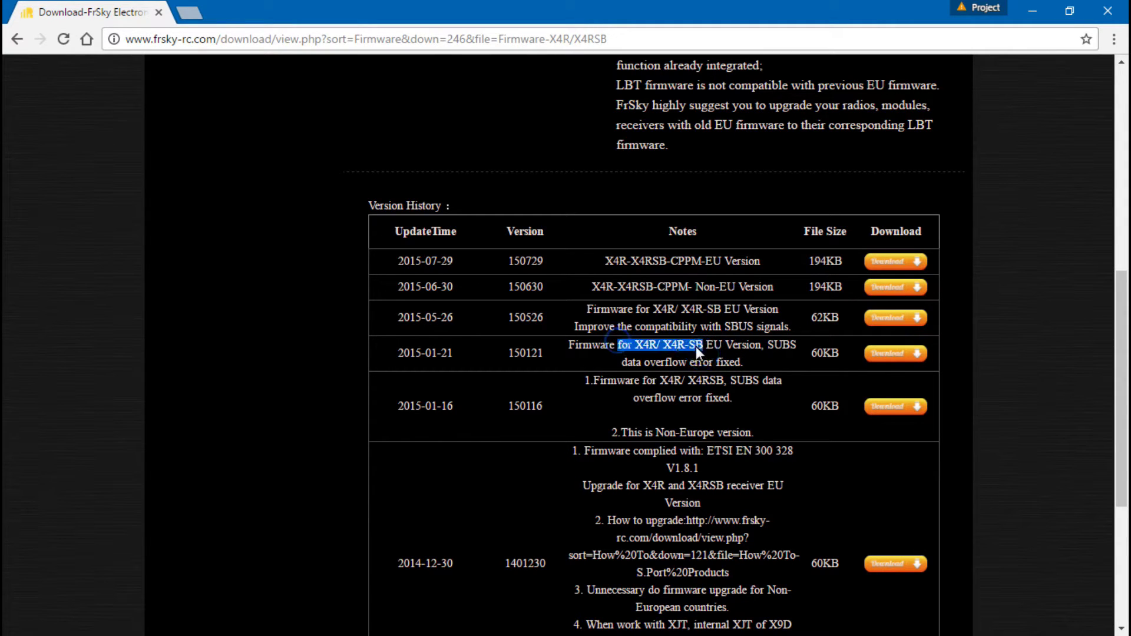
click(720, 384)
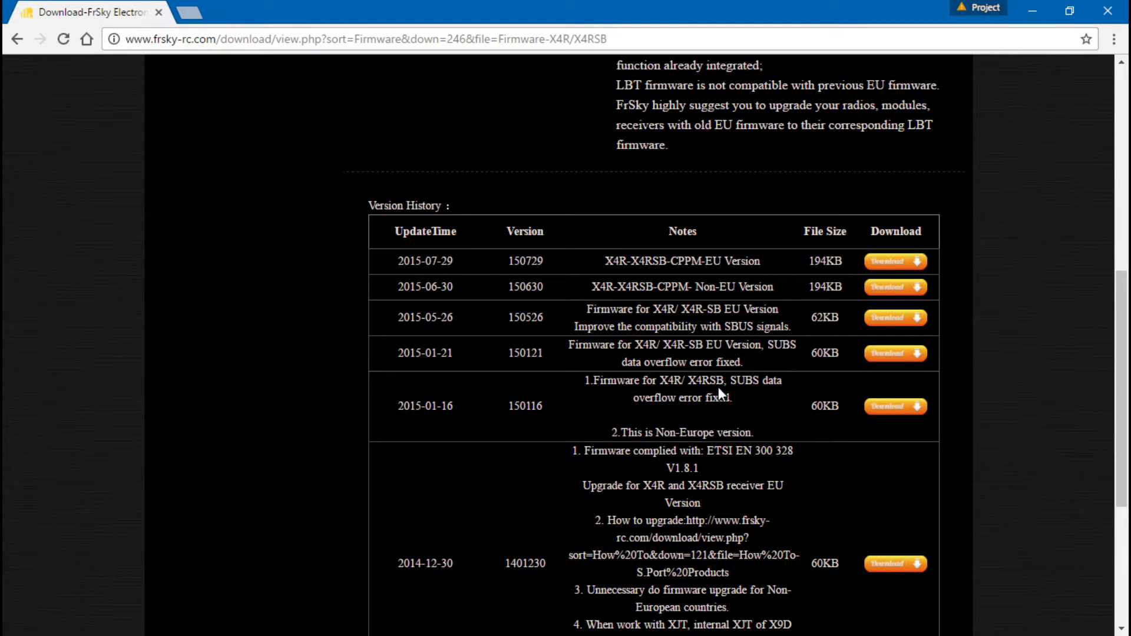
drag(655, 432, 711, 433)
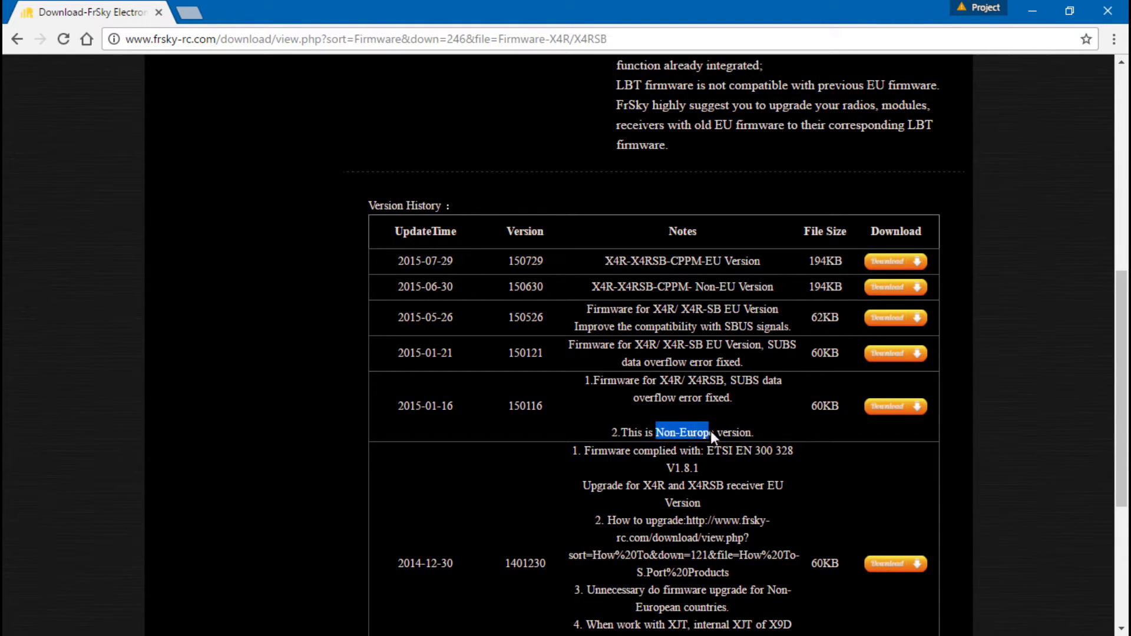
click(727, 410)
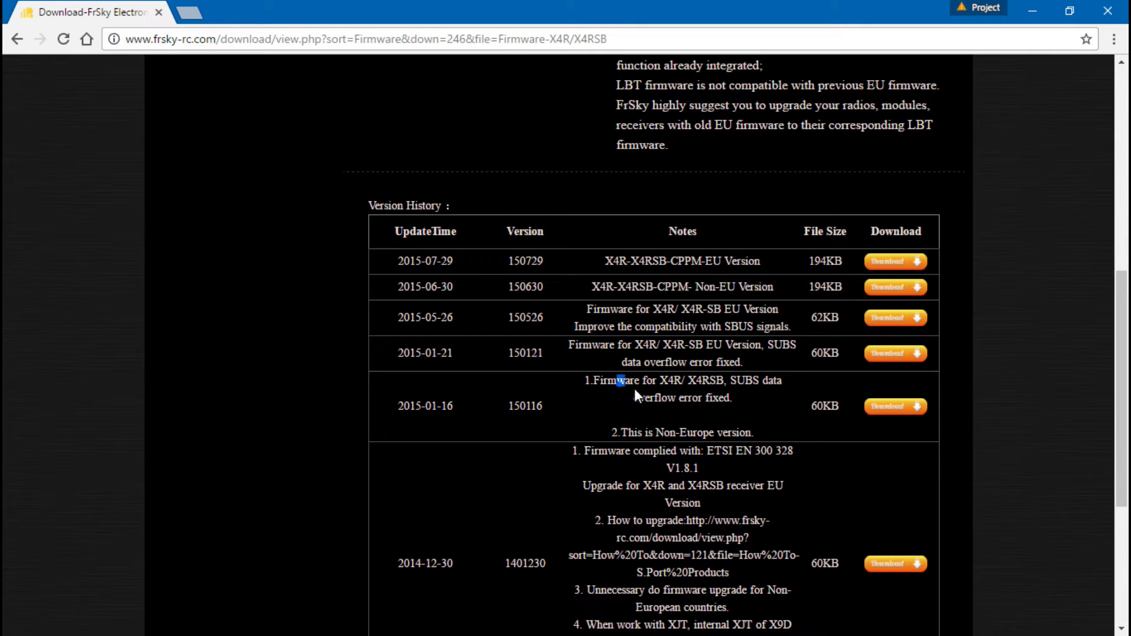
drag(634, 394, 708, 384)
drag(660, 308, 733, 330)
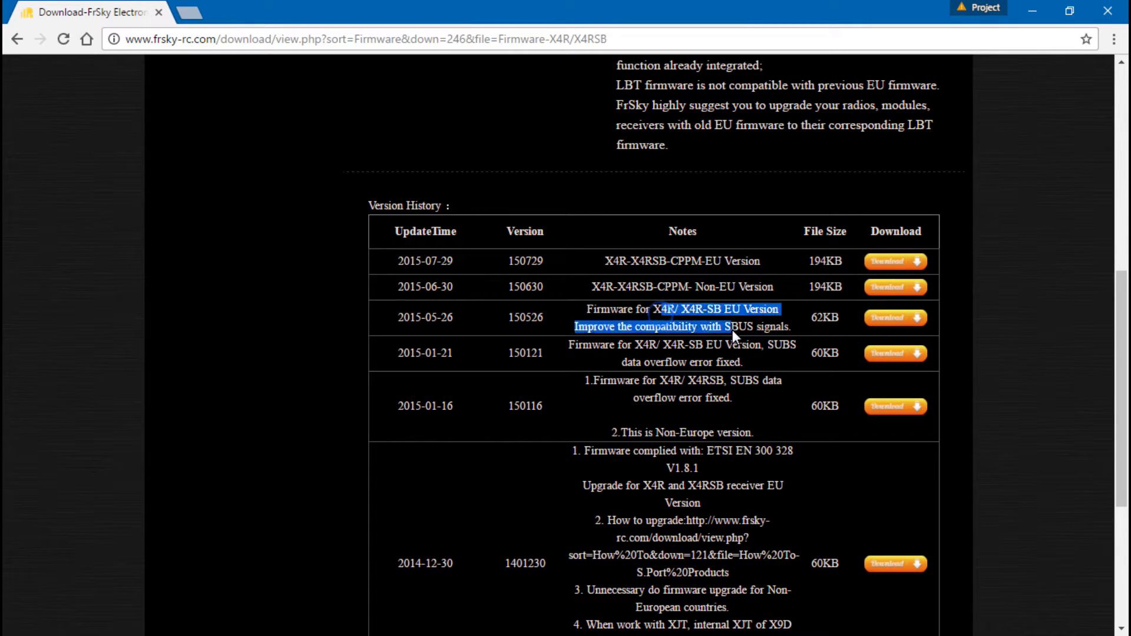
click(695, 415)
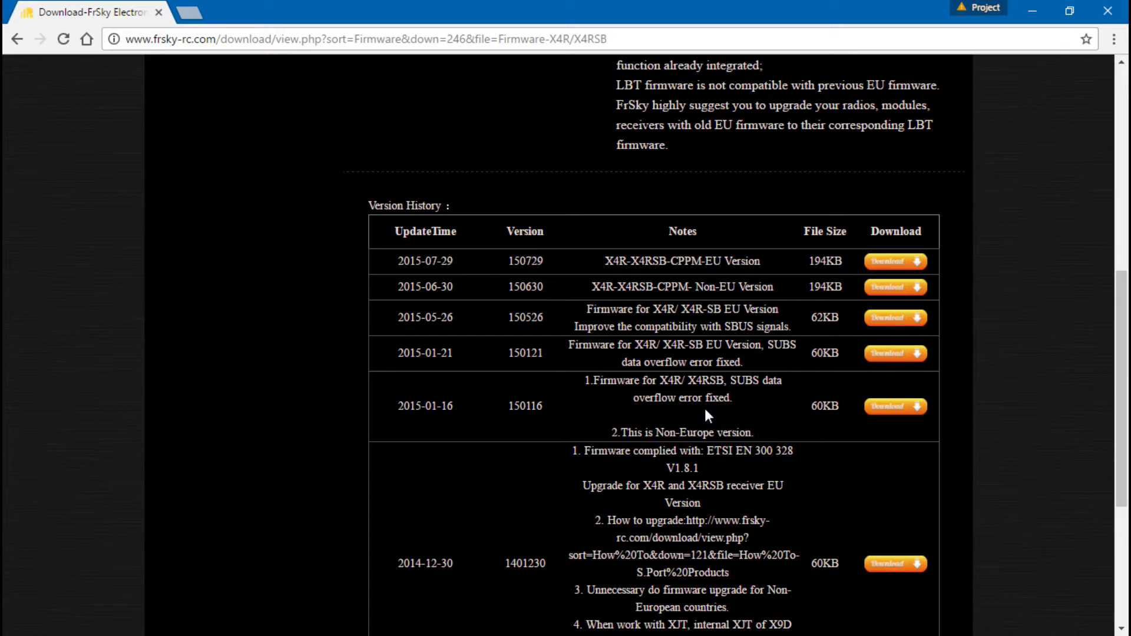
drag(655, 429, 721, 428)
click(728, 422)
mouse_move(670, 431)
mouse_down()
mouse_move(712, 432)
mouse_move(688, 429)
mouse_up()
click(725, 430)
drag(725, 312, 750, 317)
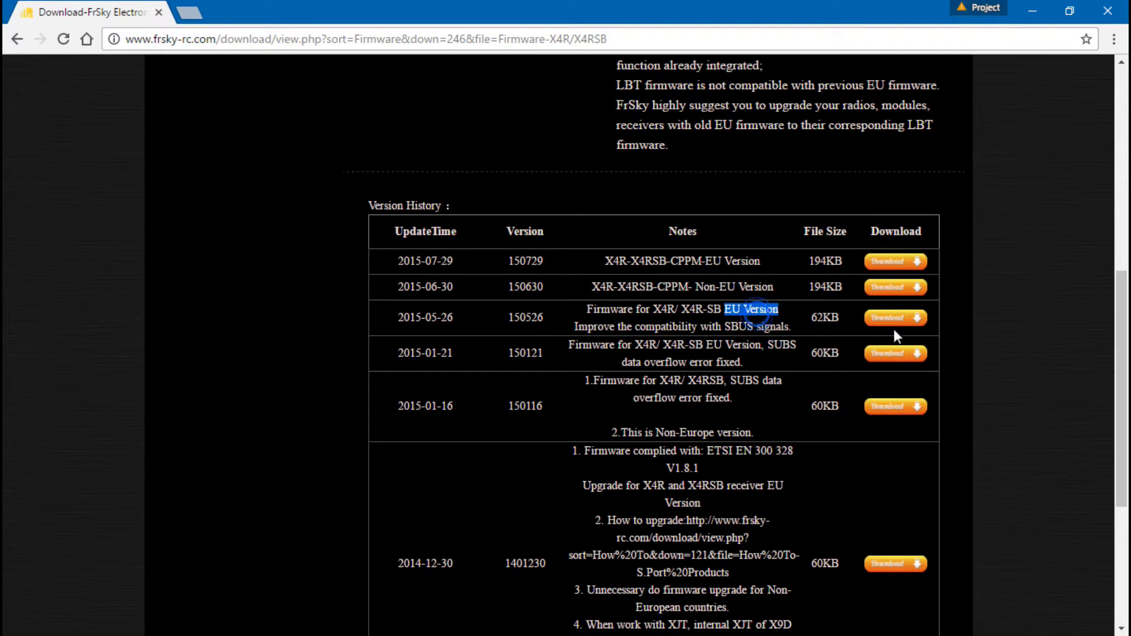
Download the non-Europe firmware version 150116 and save it as X4R_150116 in the Desktop > RC > X4R-SB folder
click(878, 405)
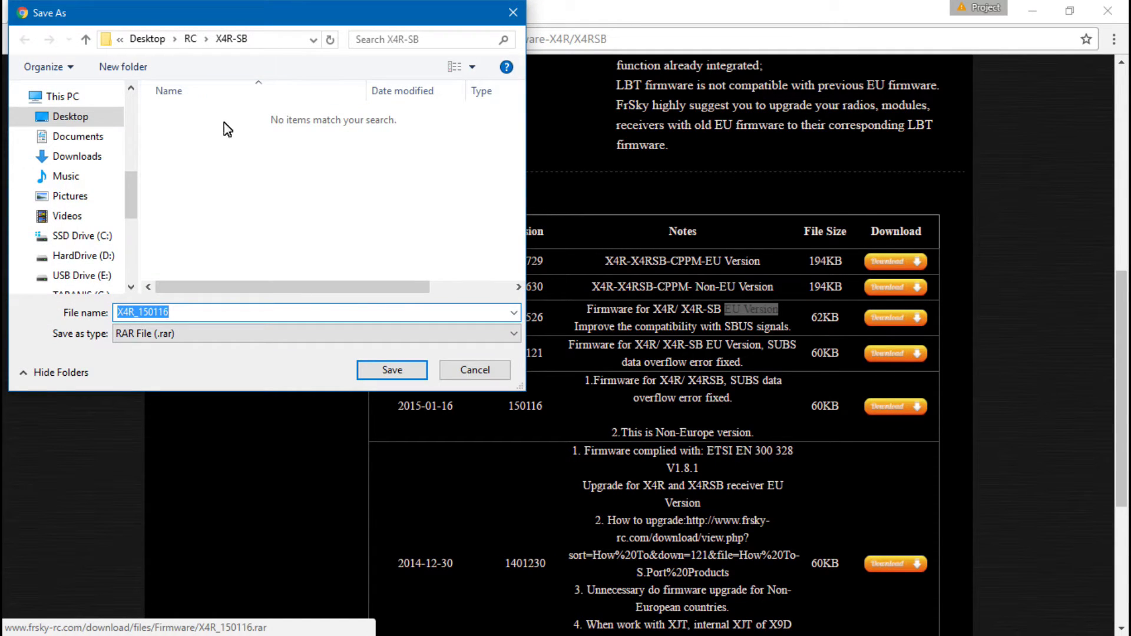
click(192, 40)
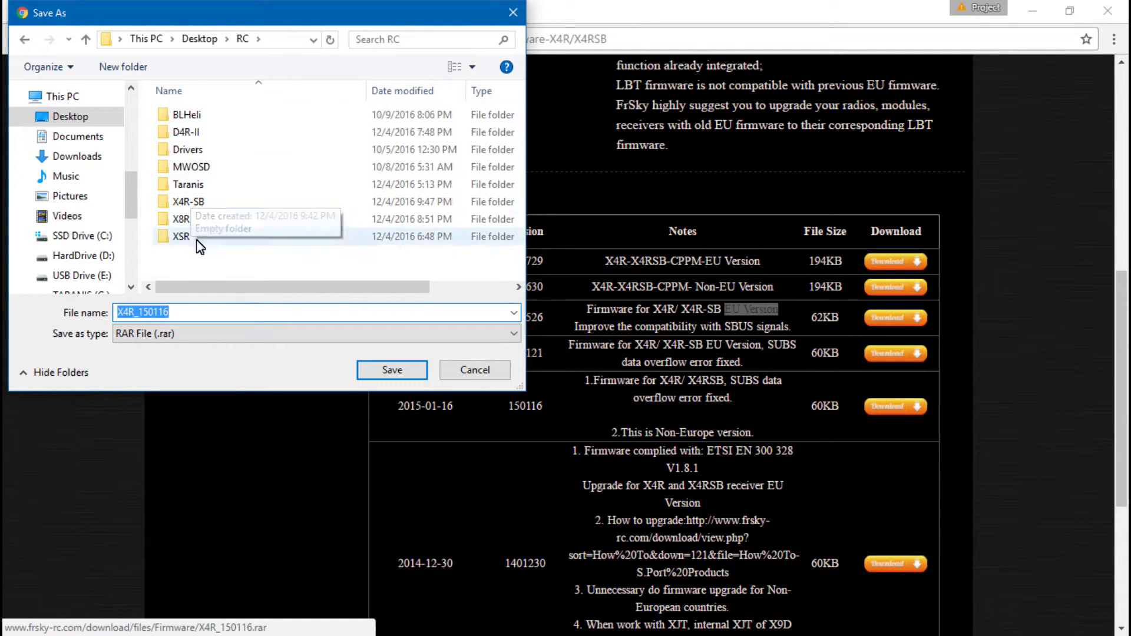
double_click(187, 203)
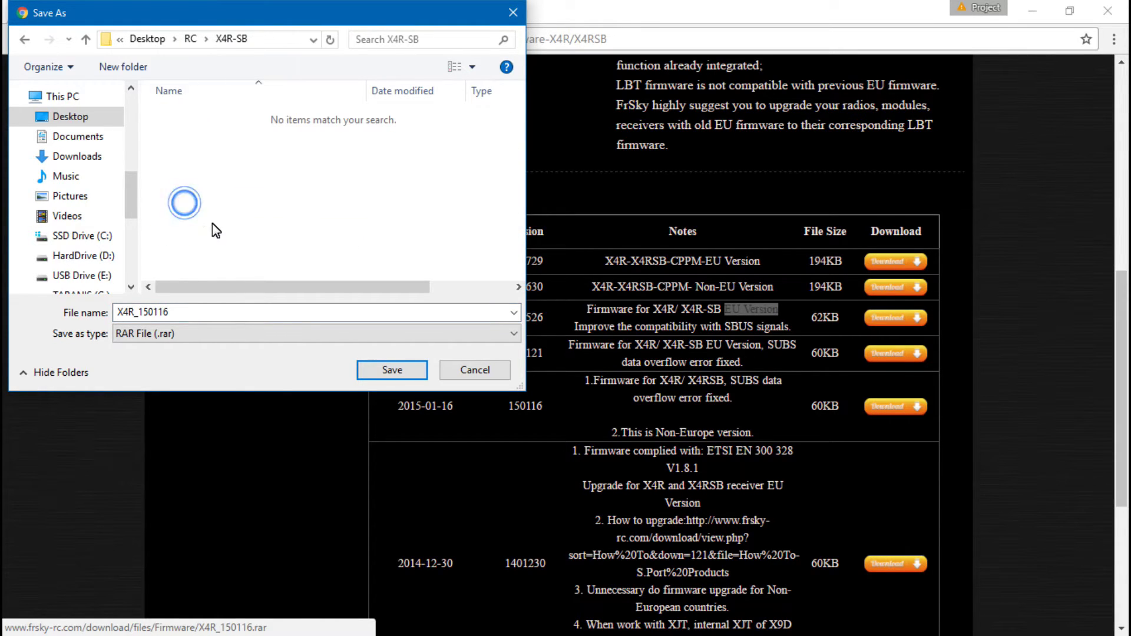
click(389, 371)
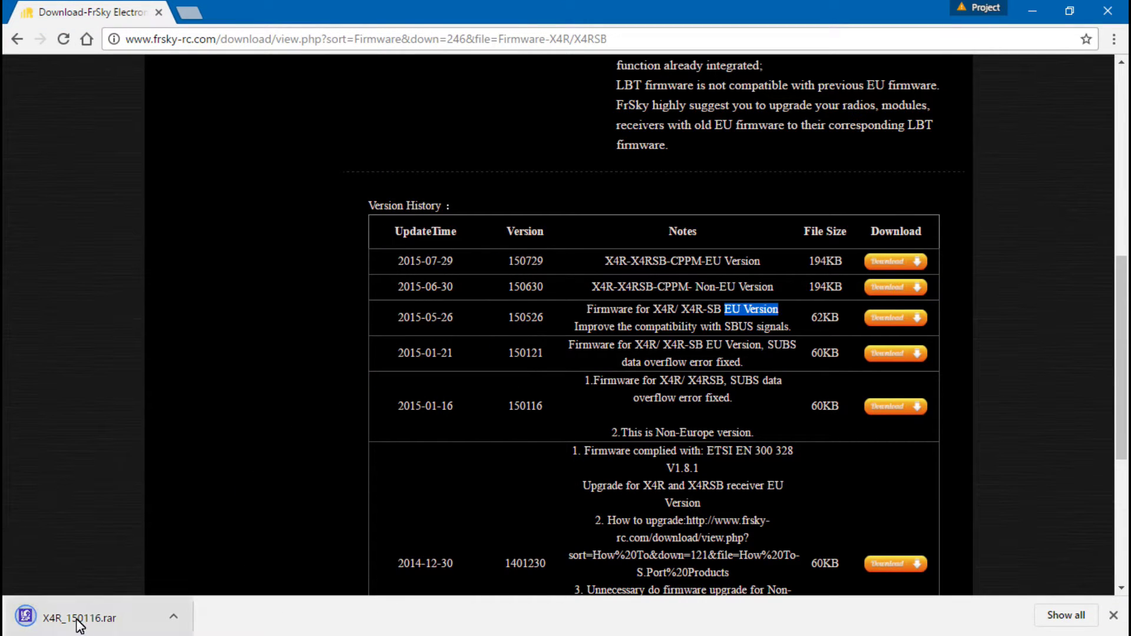
Minimize the browser and open the X4R-SB folder inside the desktop's RC folder in File Explorer
click(989, 165)
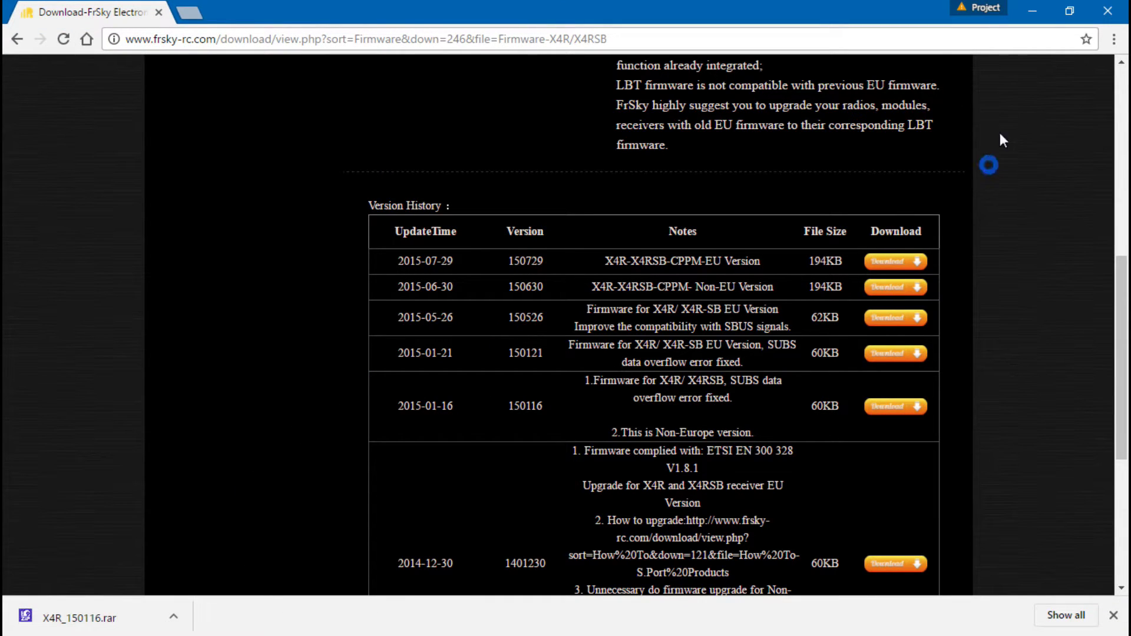
click(1034, 13)
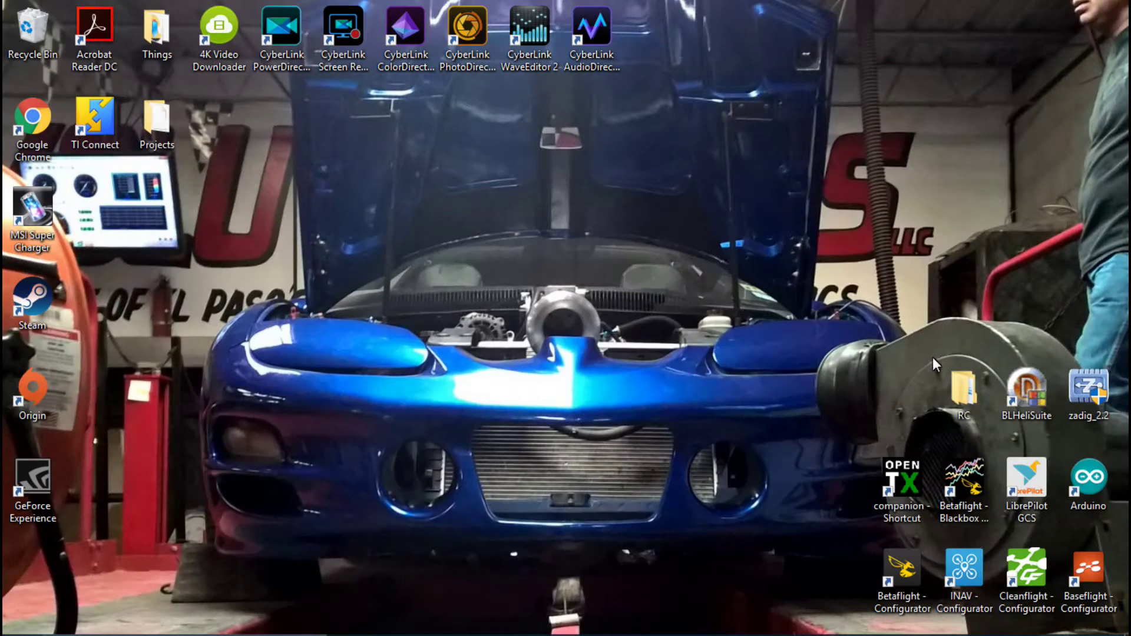
double_click(960, 392)
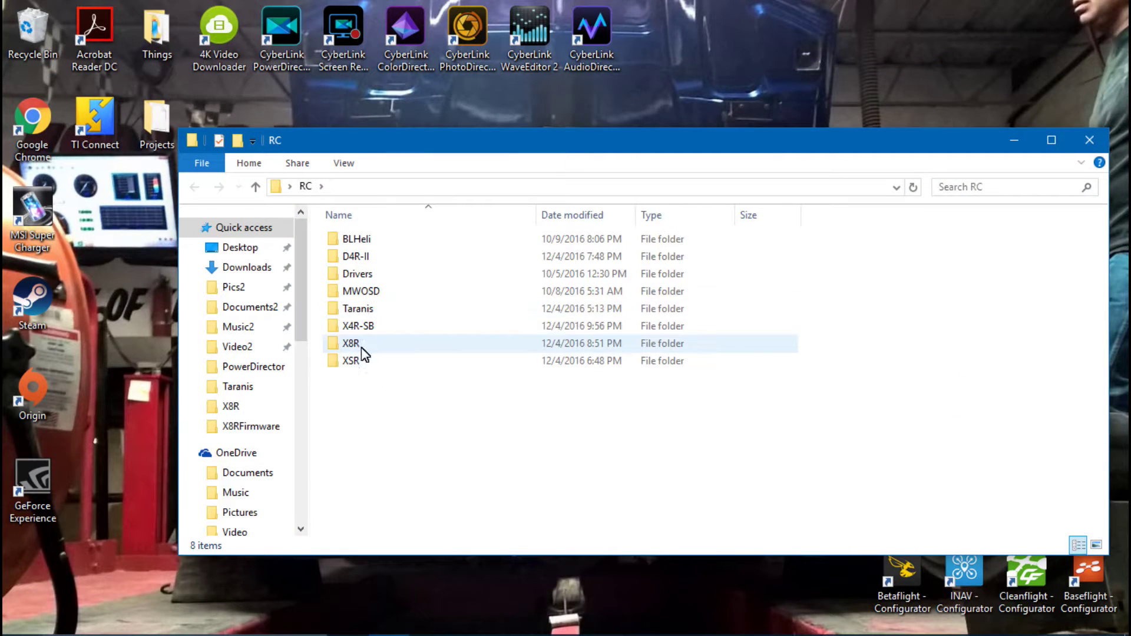
double_click(360, 327)
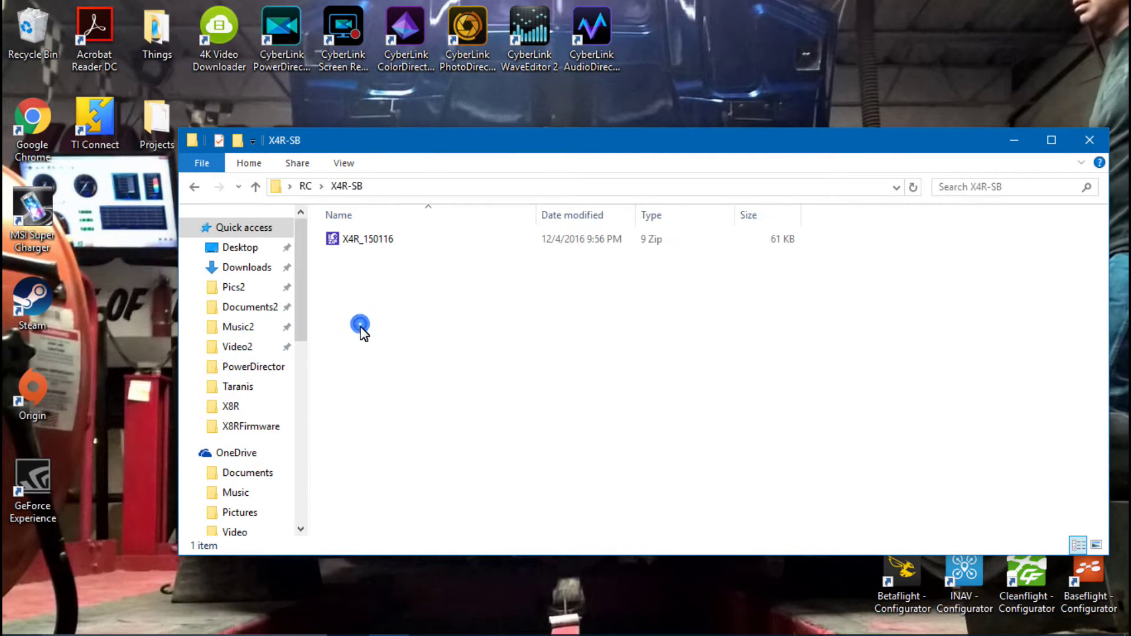
Open the X4R_150116 archive with 9 zip without making it the default app
click(371, 246)
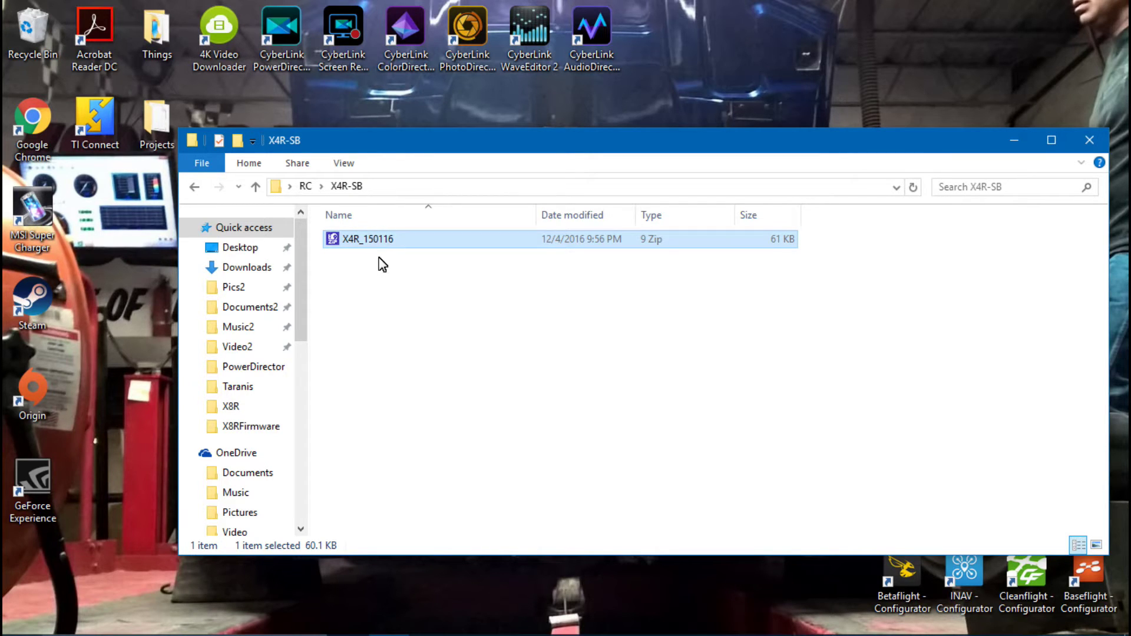
right_click(377, 242)
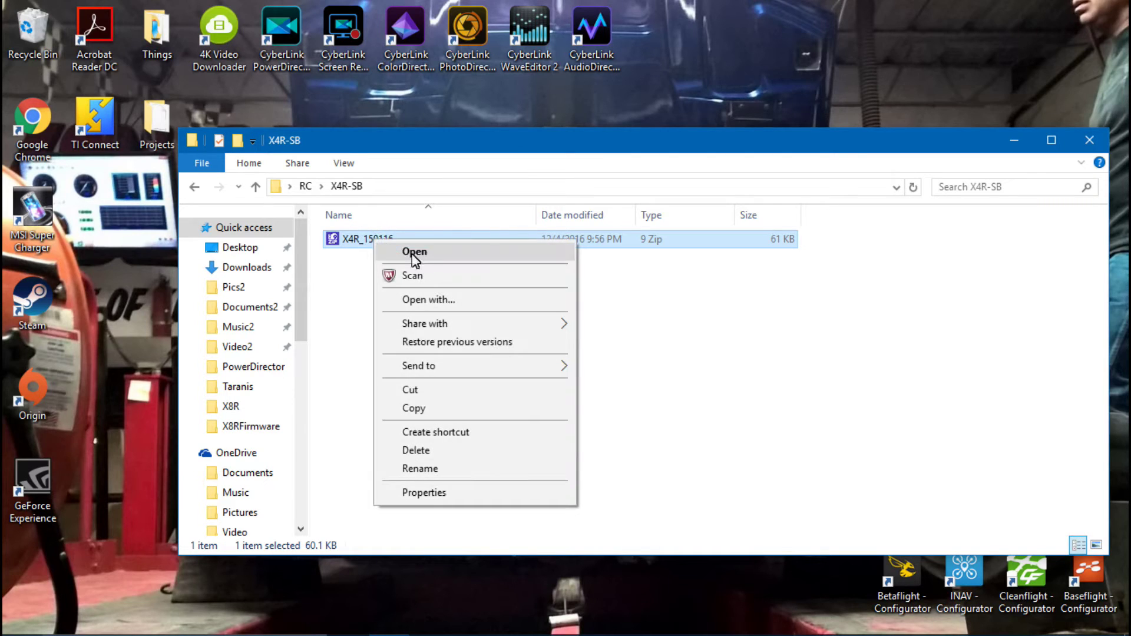
mouse_move(431, 326)
click(436, 299)
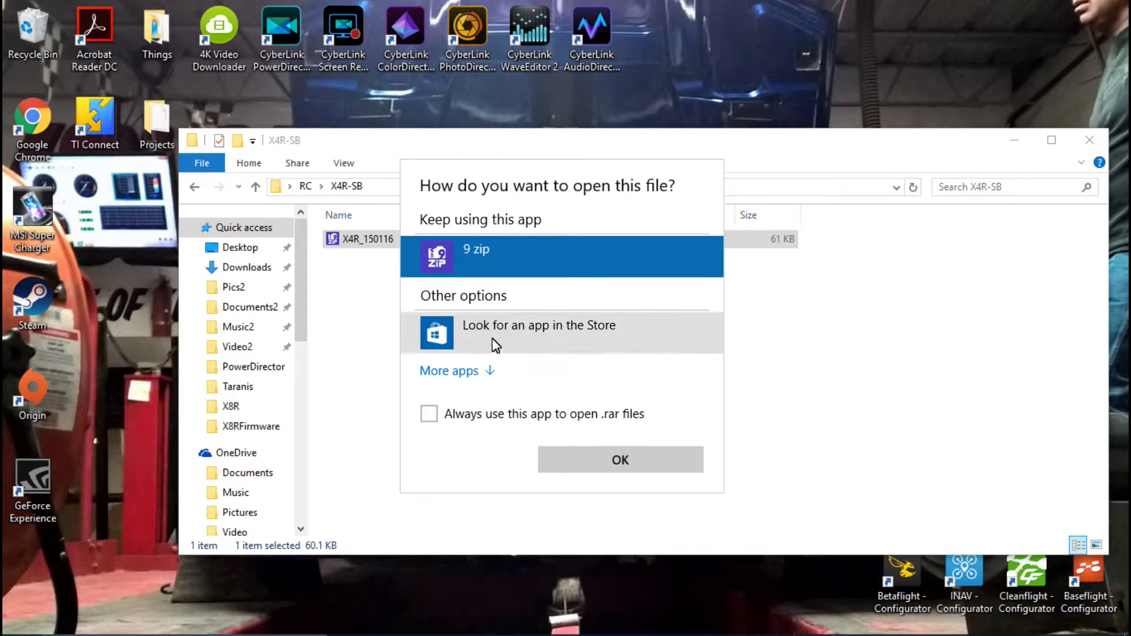
click(597, 449)
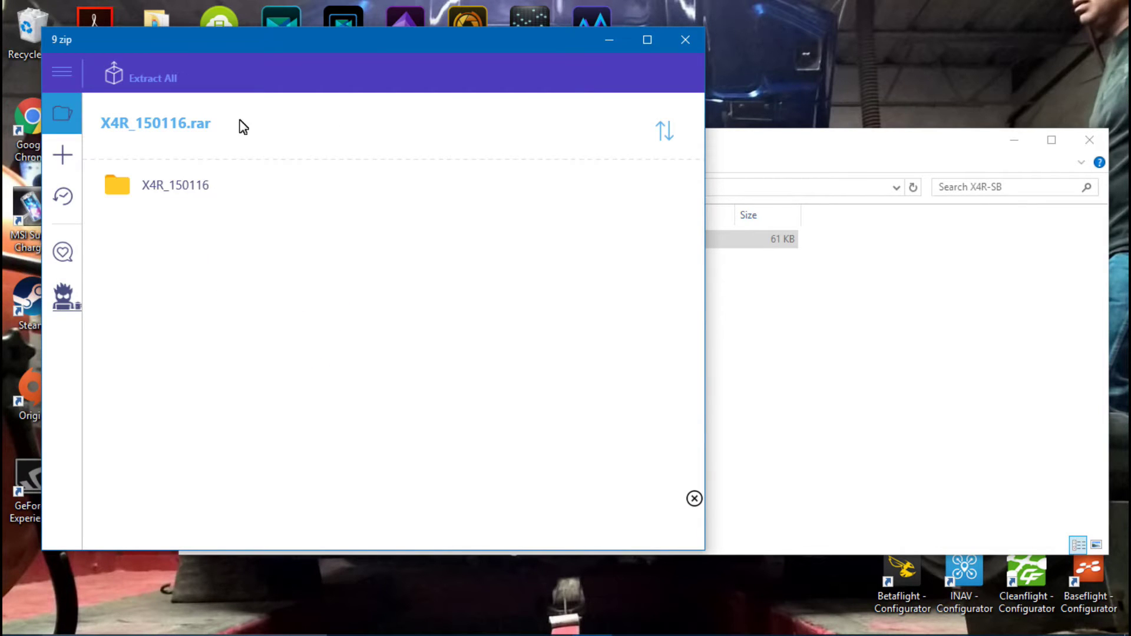
Extract all contents of the X4R_150116 archive into the Desktop > RC > X4R-SB folder
click(145, 77)
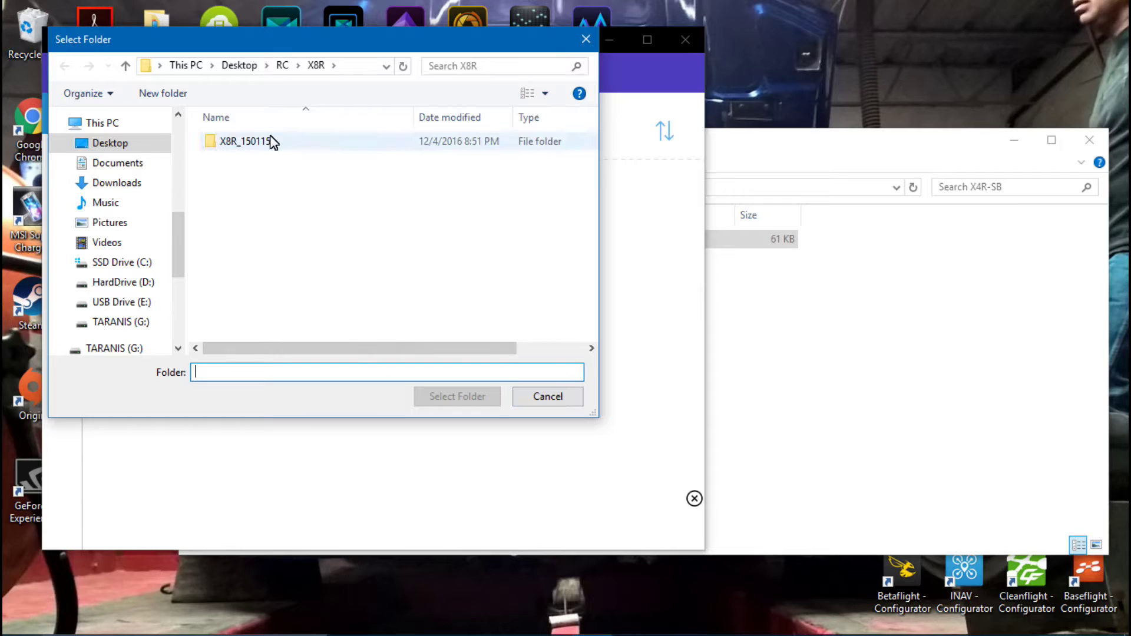
click(283, 66)
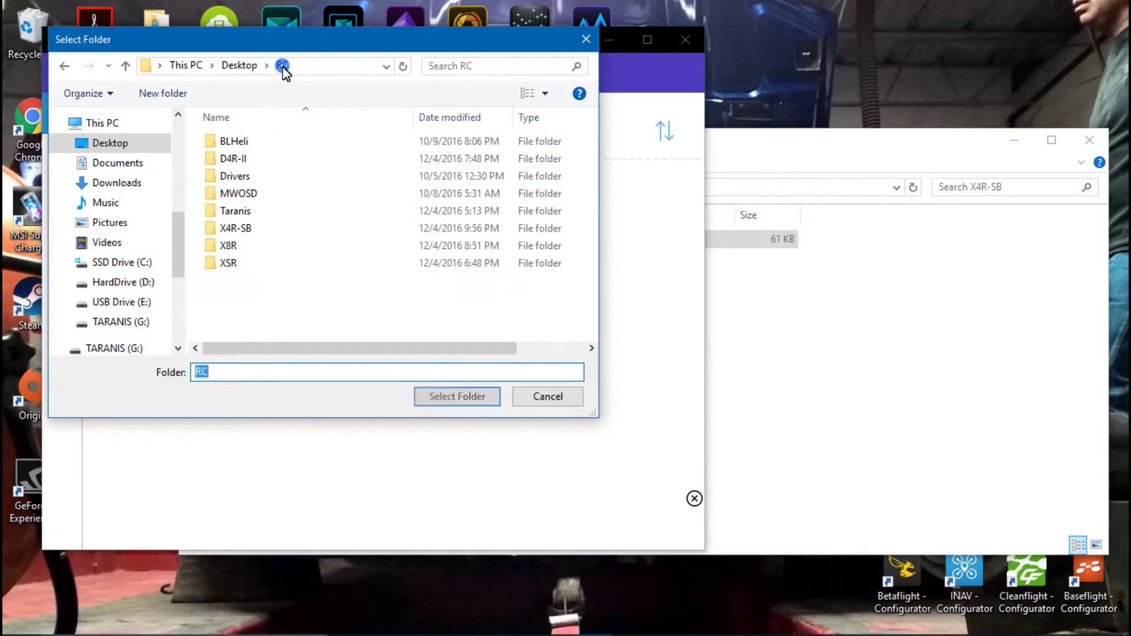
double_click(231, 231)
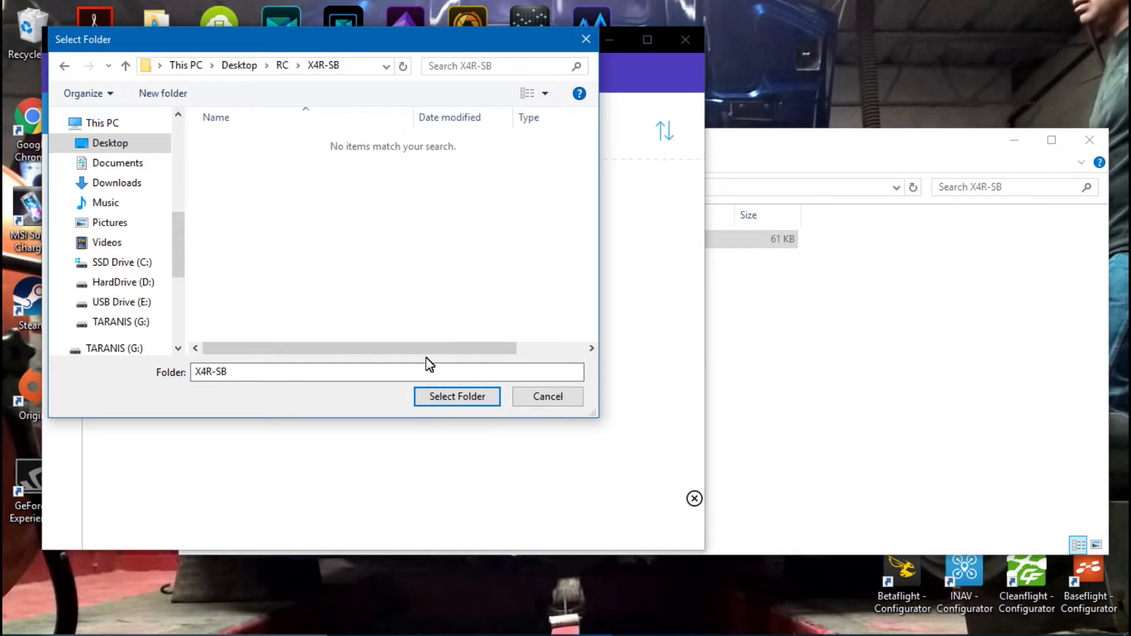
click(444, 397)
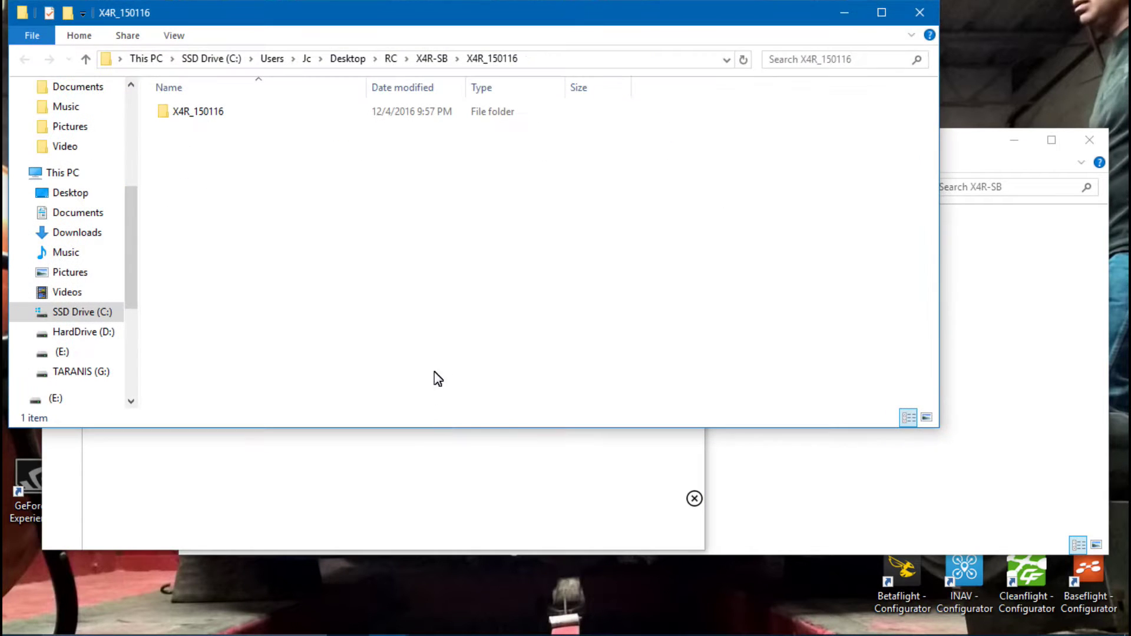
Close the extracted folder's window and 9 zip, and delete the X4R_150116 archive file from the X4R-SB folder
click(920, 12)
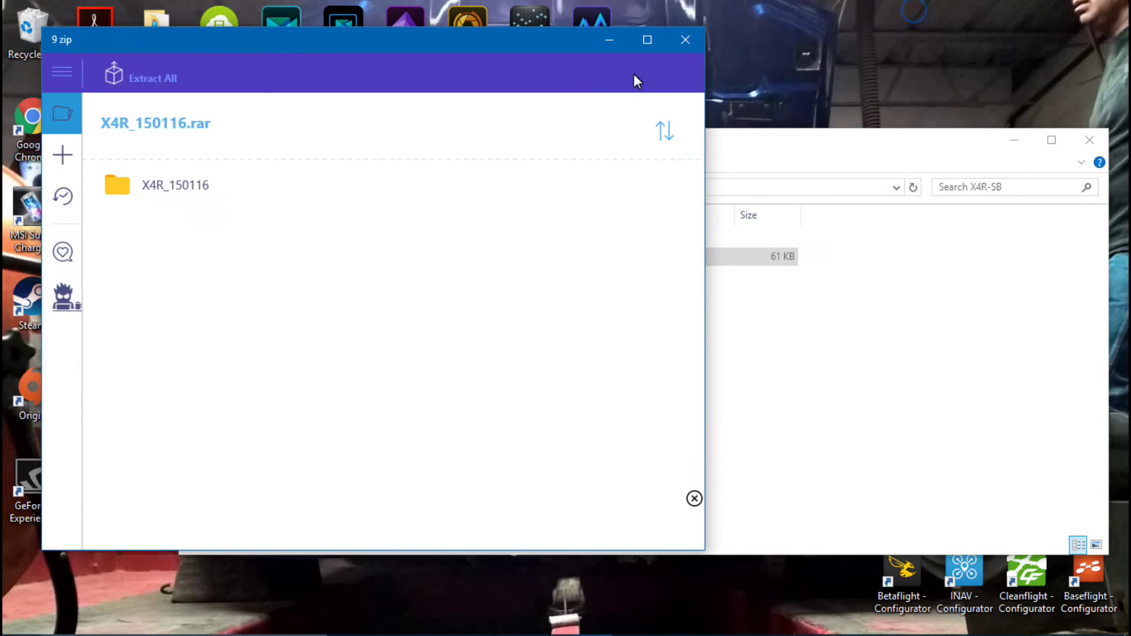
click(685, 38)
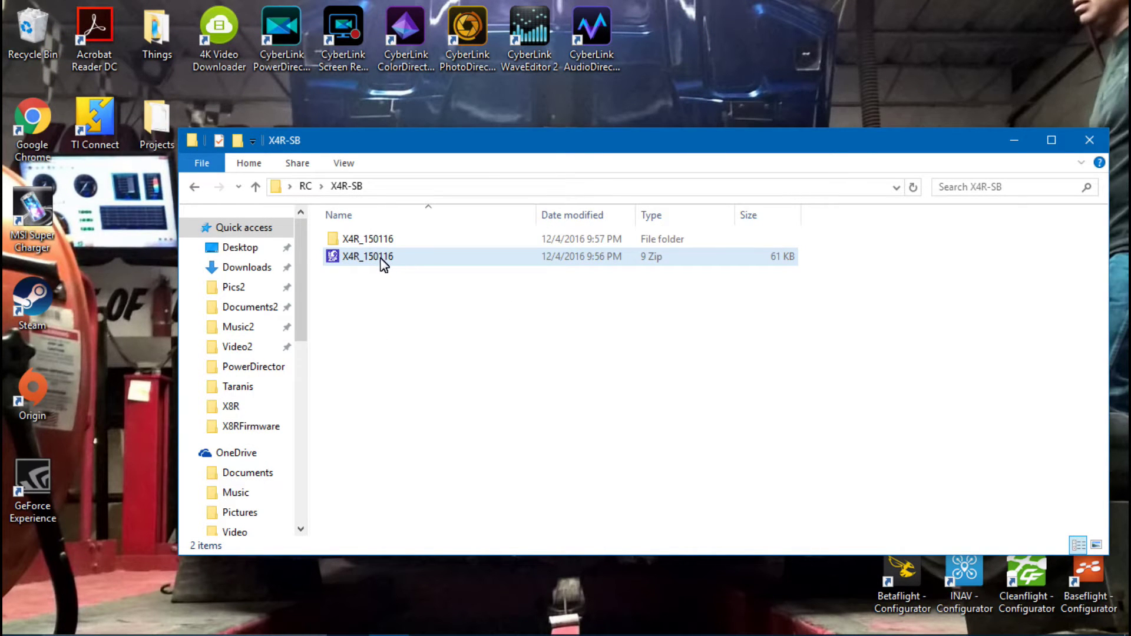
right_click(370, 259)
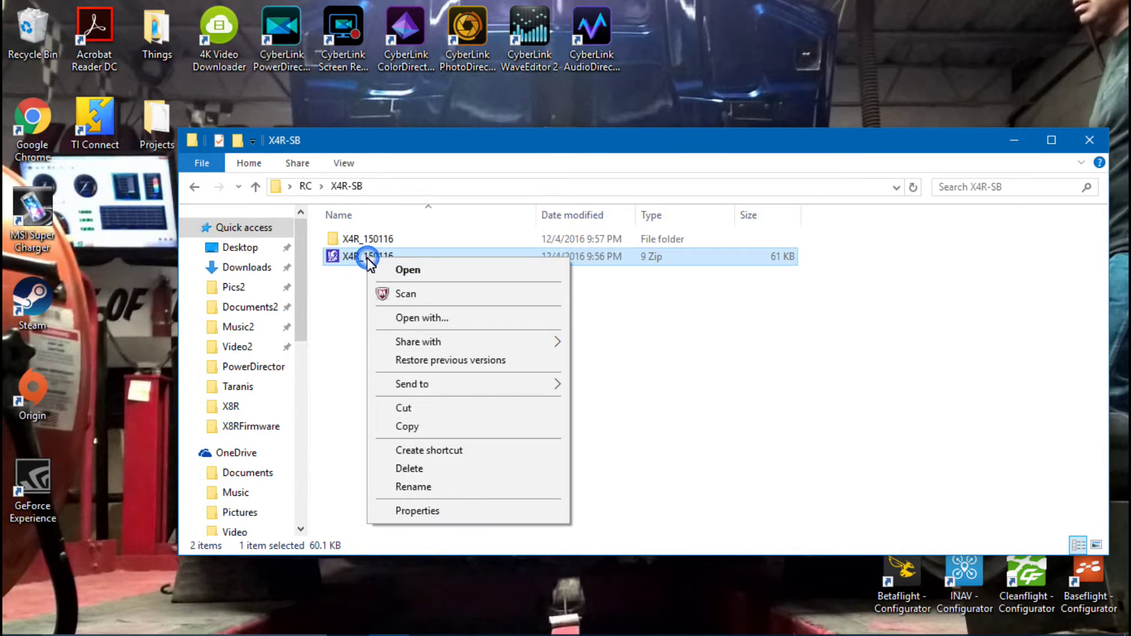
click(410, 469)
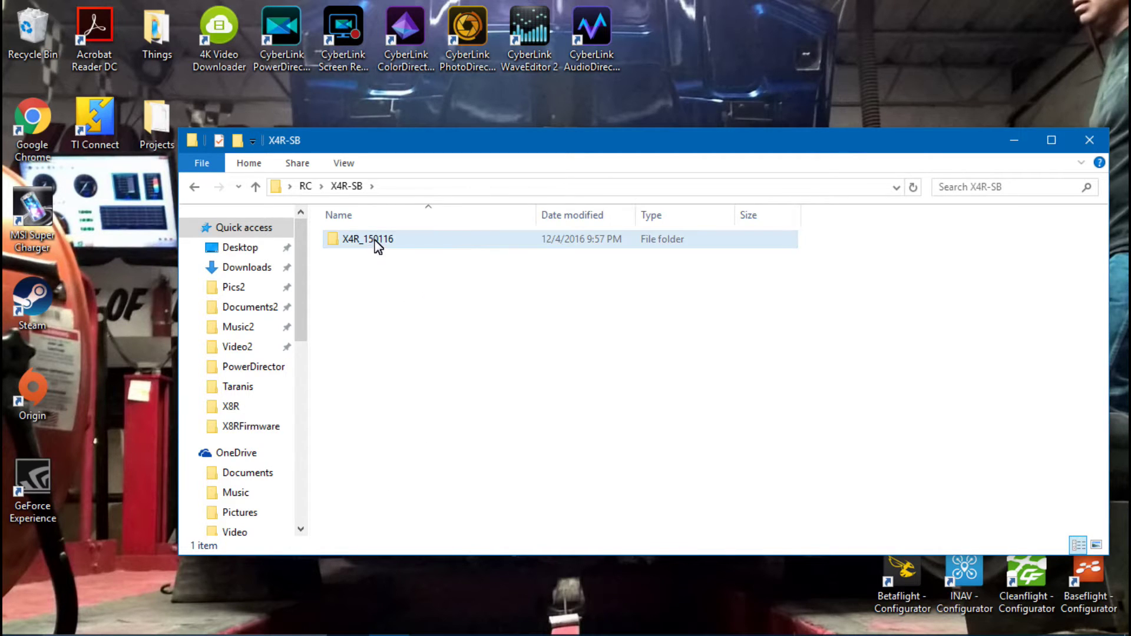
Copy the X4R_150116.frk firmware file from the nested X4R_150116 folders inside X4R-SB
double_click(377, 242)
double_click(376, 247)
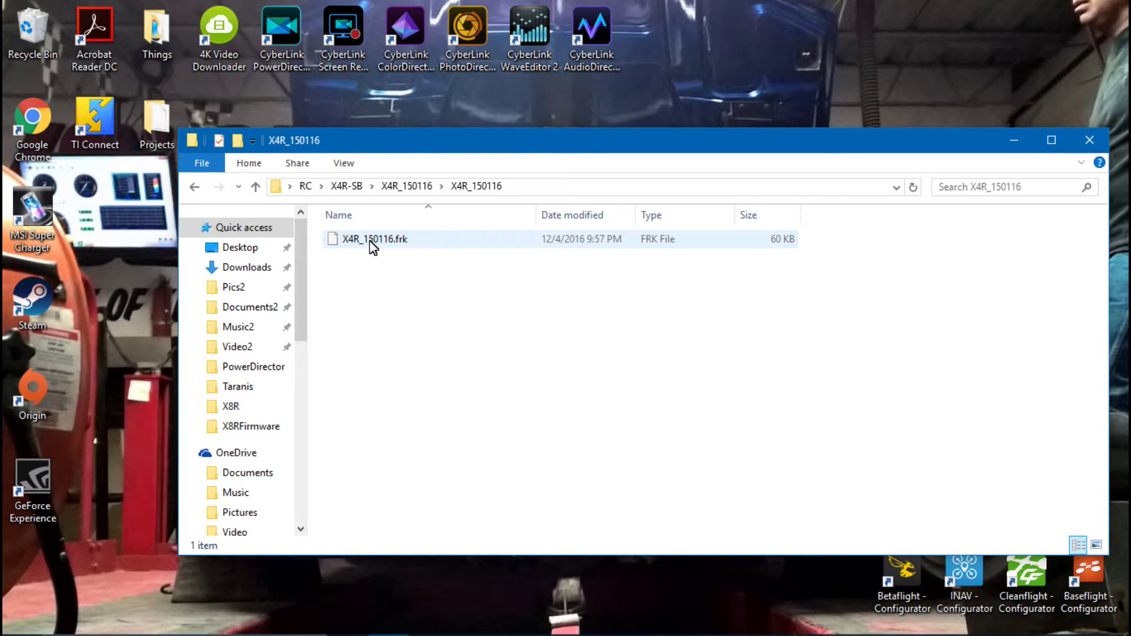
click(372, 243)
right_click(371, 246)
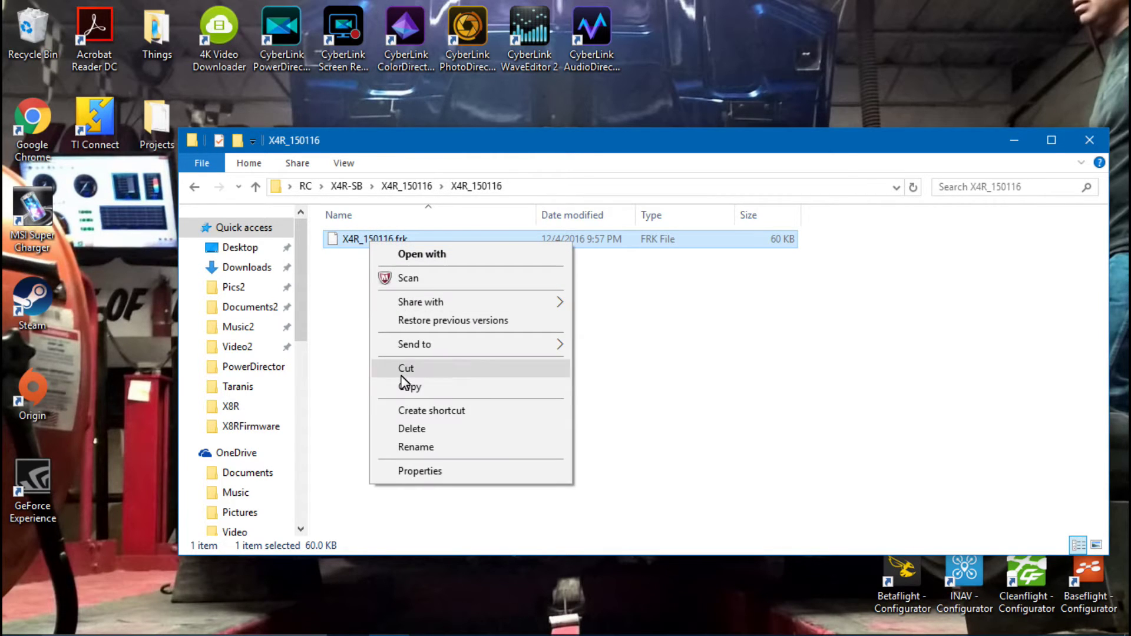
click(415, 394)
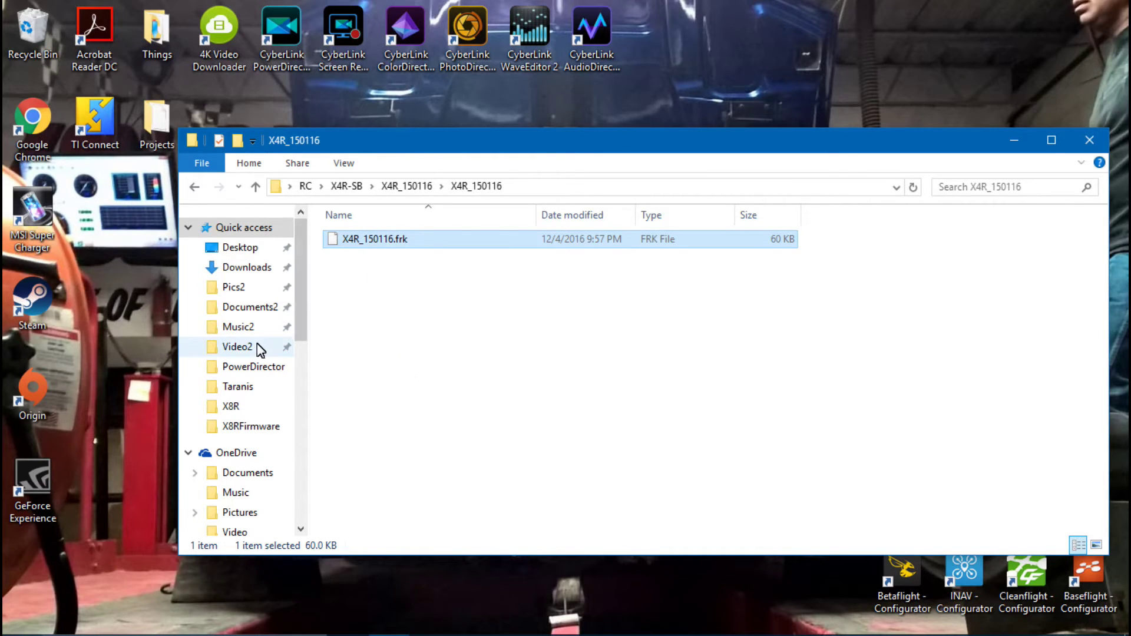
Create a new folder named X4R inside the FIRMWARES folder on the E: drive
scroll(259, 350, down, 3)
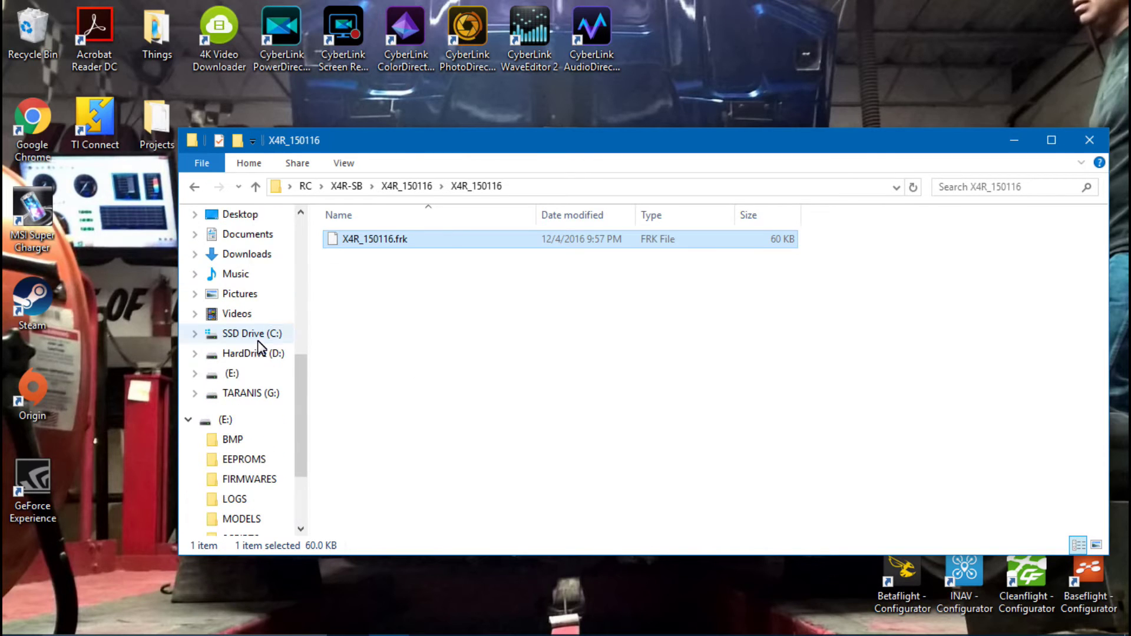
scroll(259, 348, down, 2)
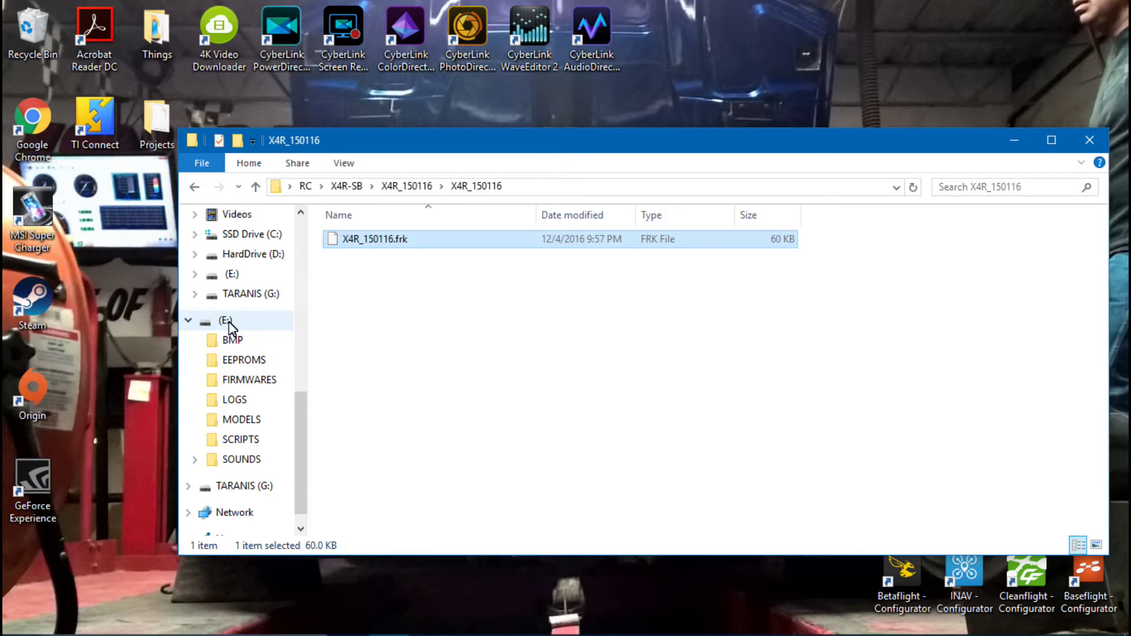
click(227, 322)
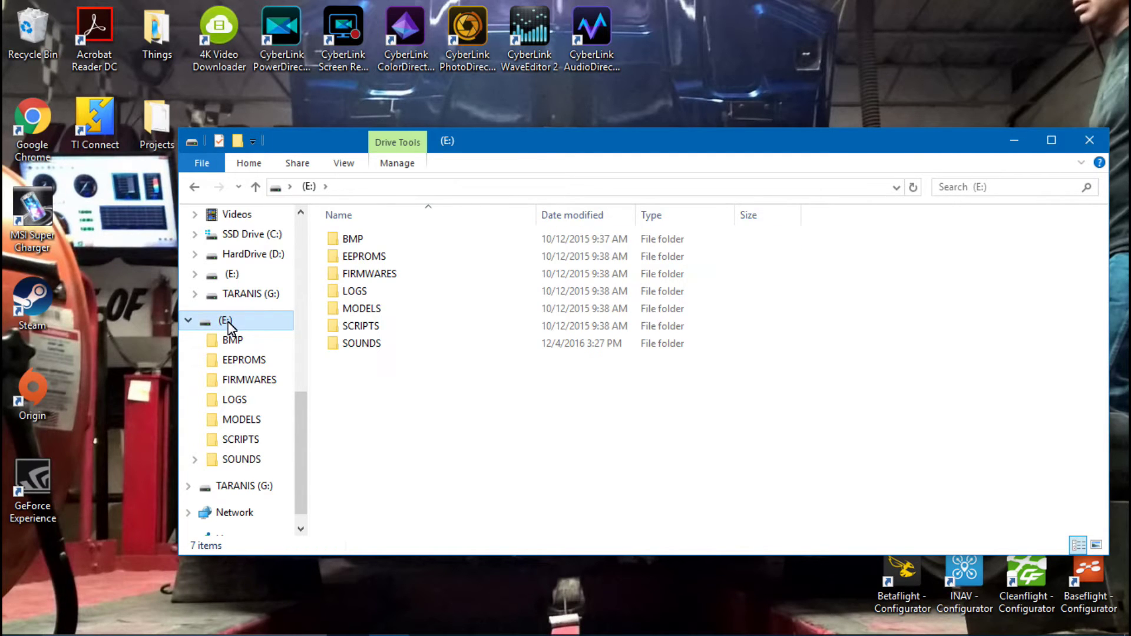
double_click(371, 275)
right_click(377, 320)
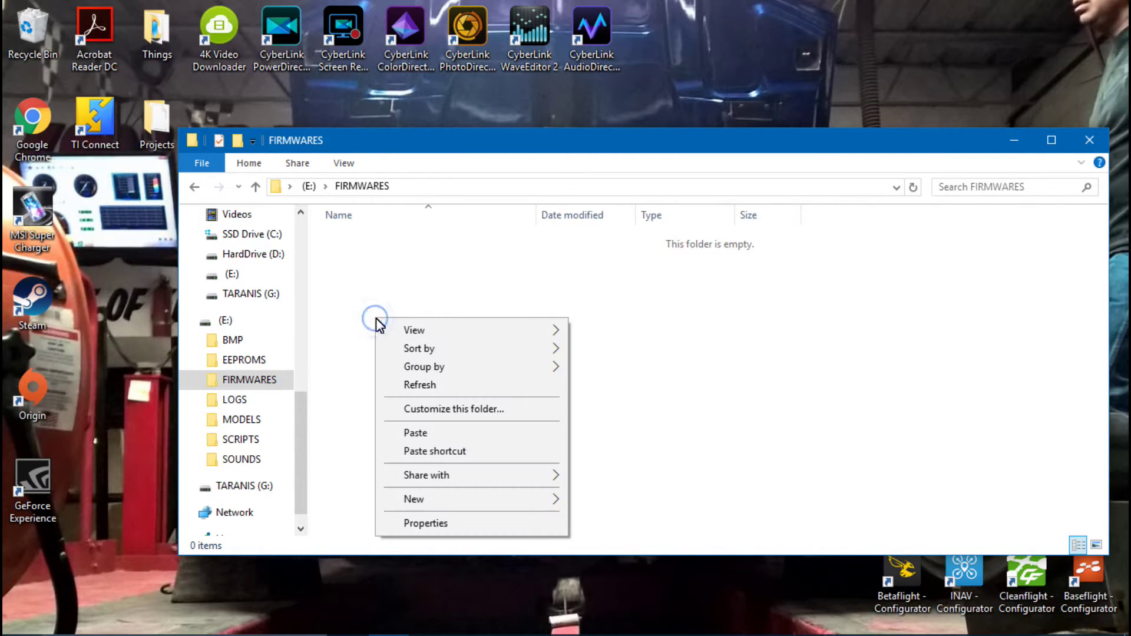
mouse_move(421, 502)
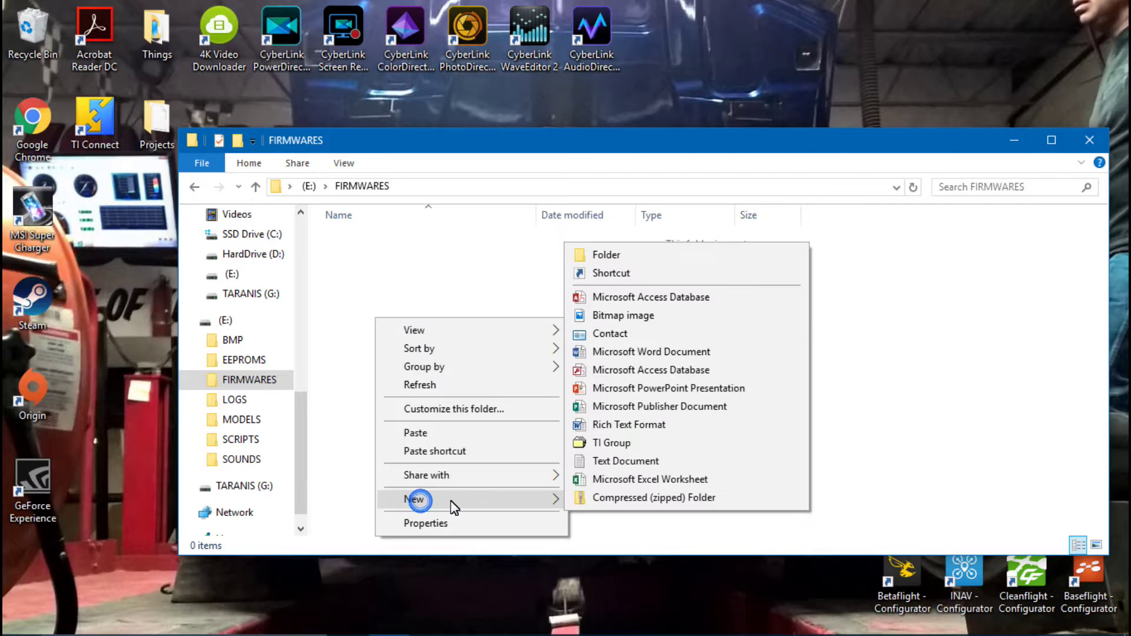
click(617, 257)
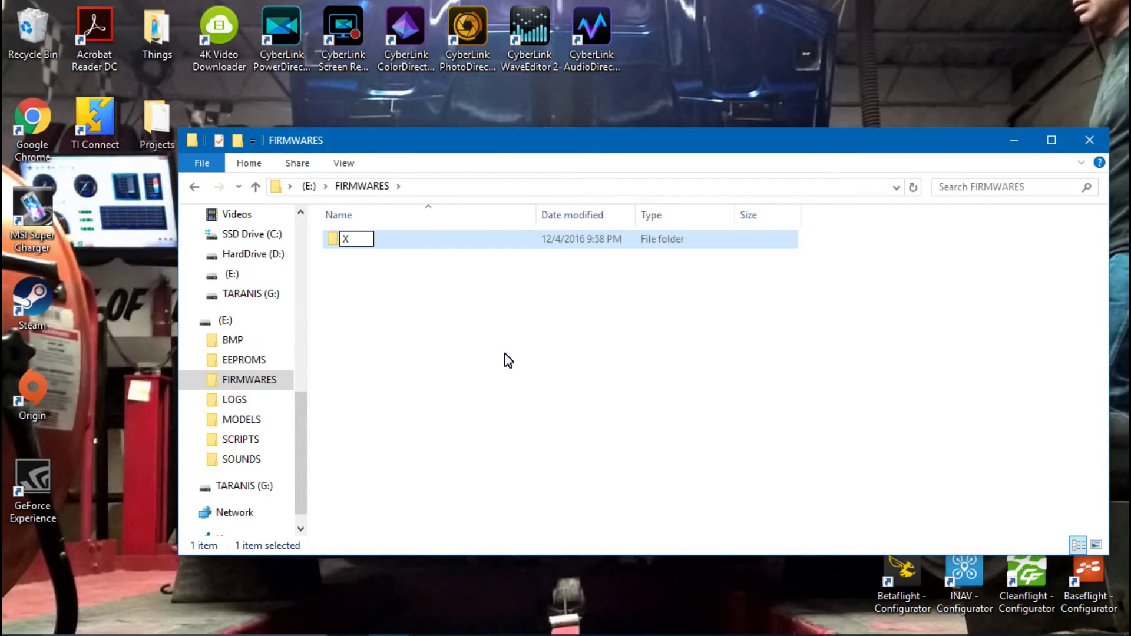
text(X4R)
key(Return)
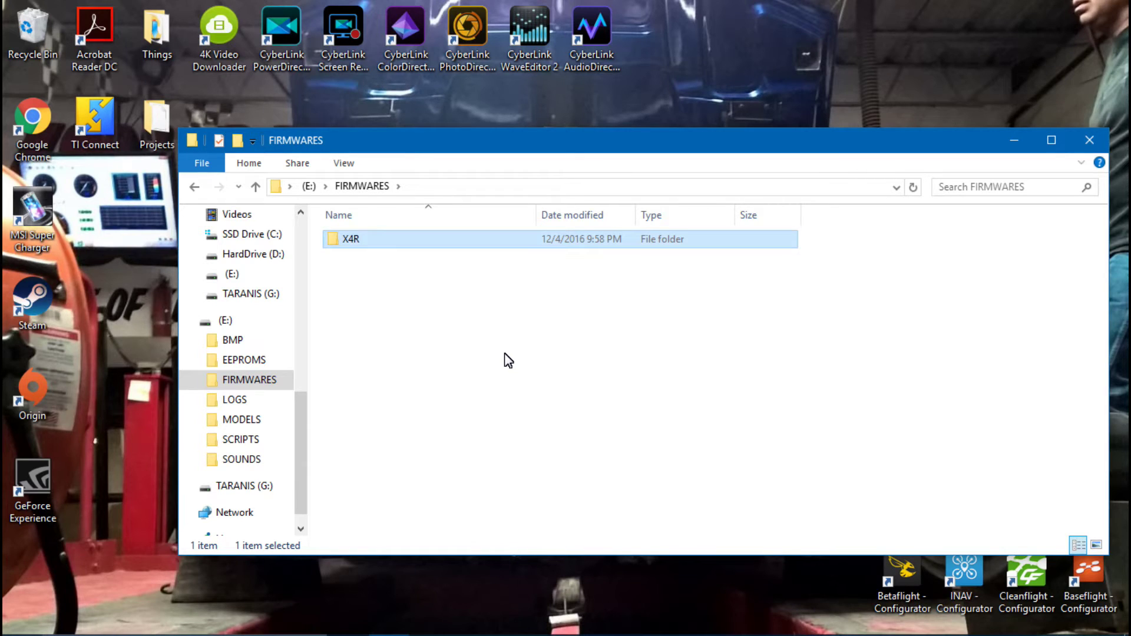
Paste the copied firmware file into the E: > FIRMWARES > X4R folder and close File Explorer
double_click(371, 253)
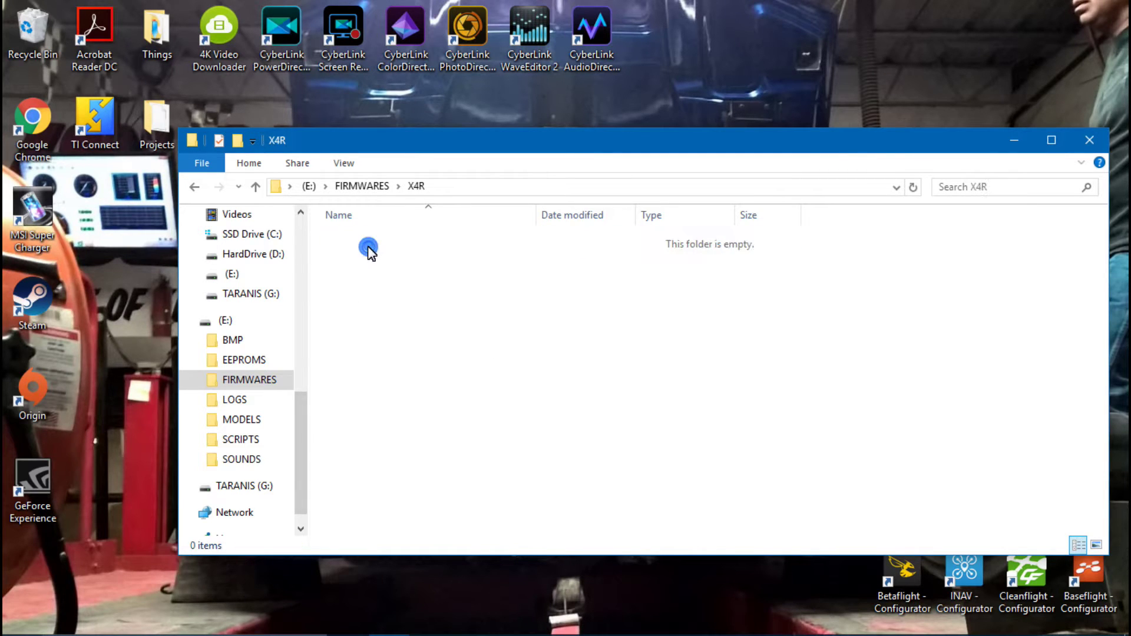
right_click(411, 321)
click(445, 433)
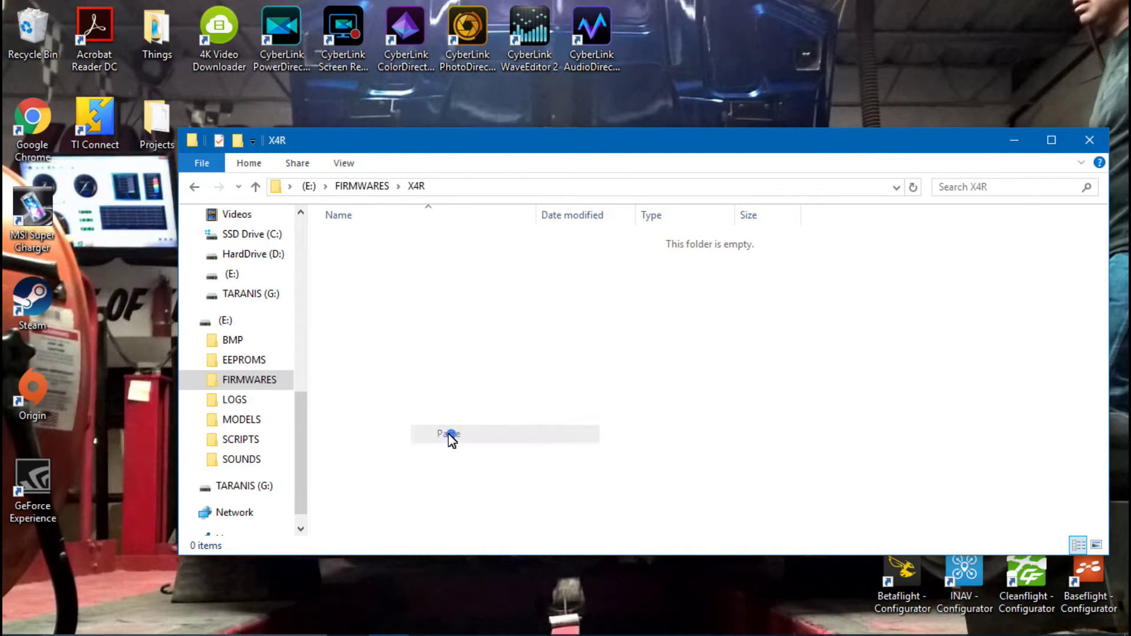
click(448, 355)
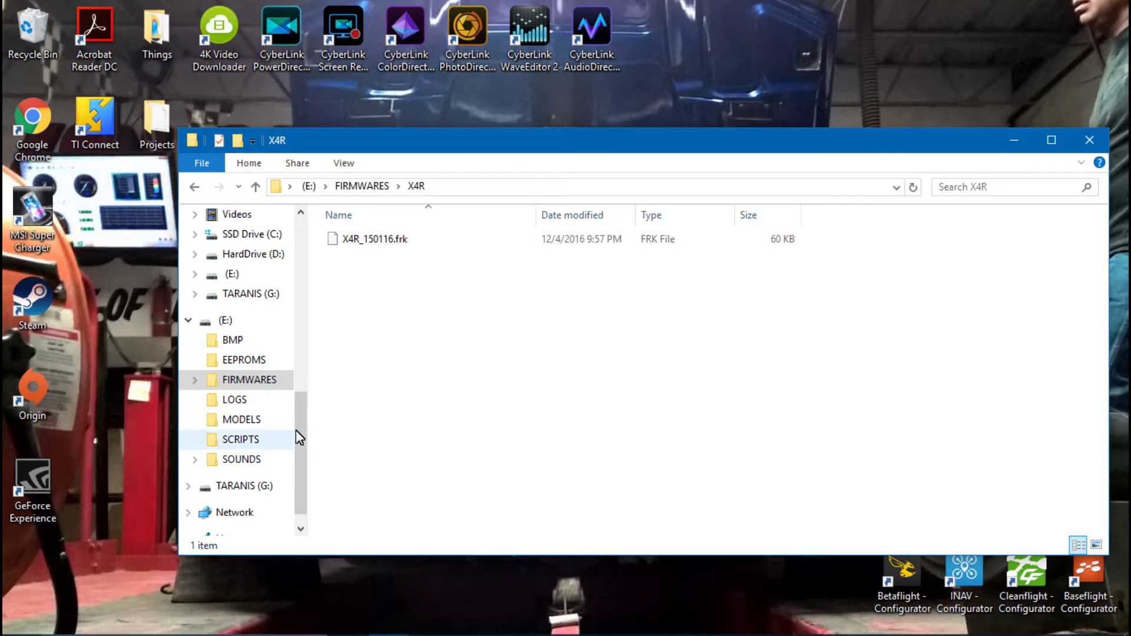
click(591, 347)
click(1090, 142)
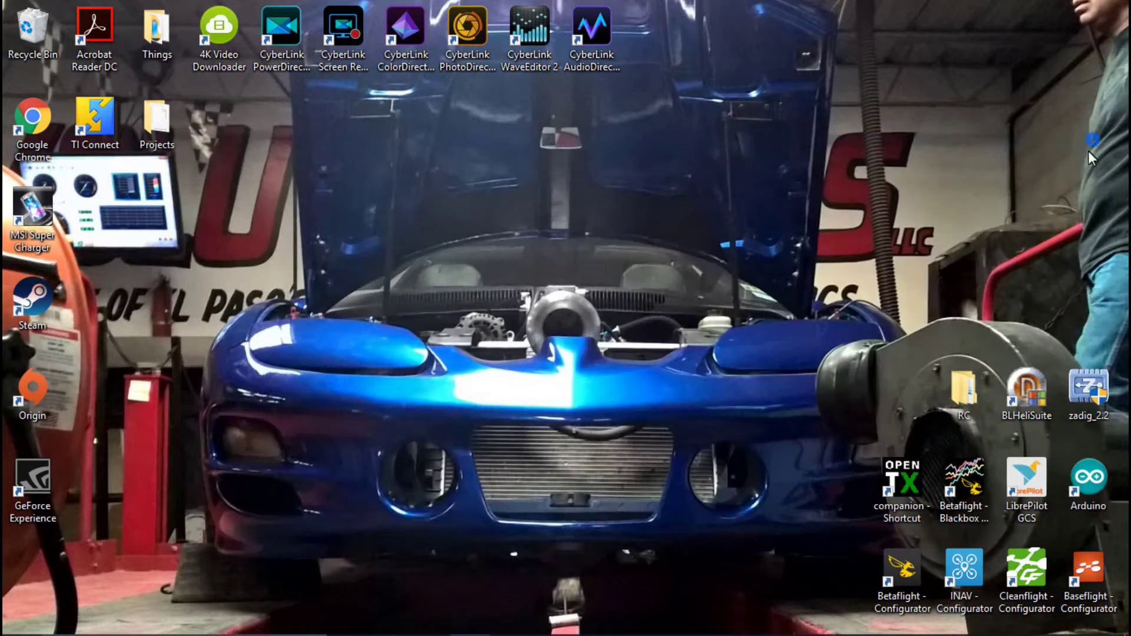